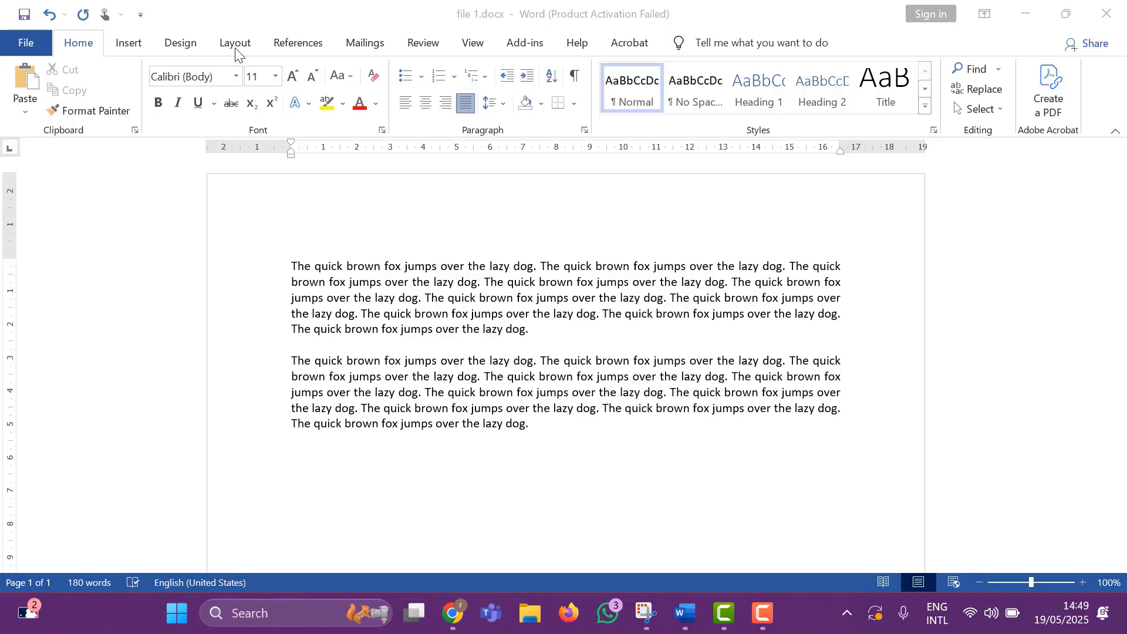
Examine the page setup options, including the page orientation choices and the preset margin sizes.
click(133, 44)
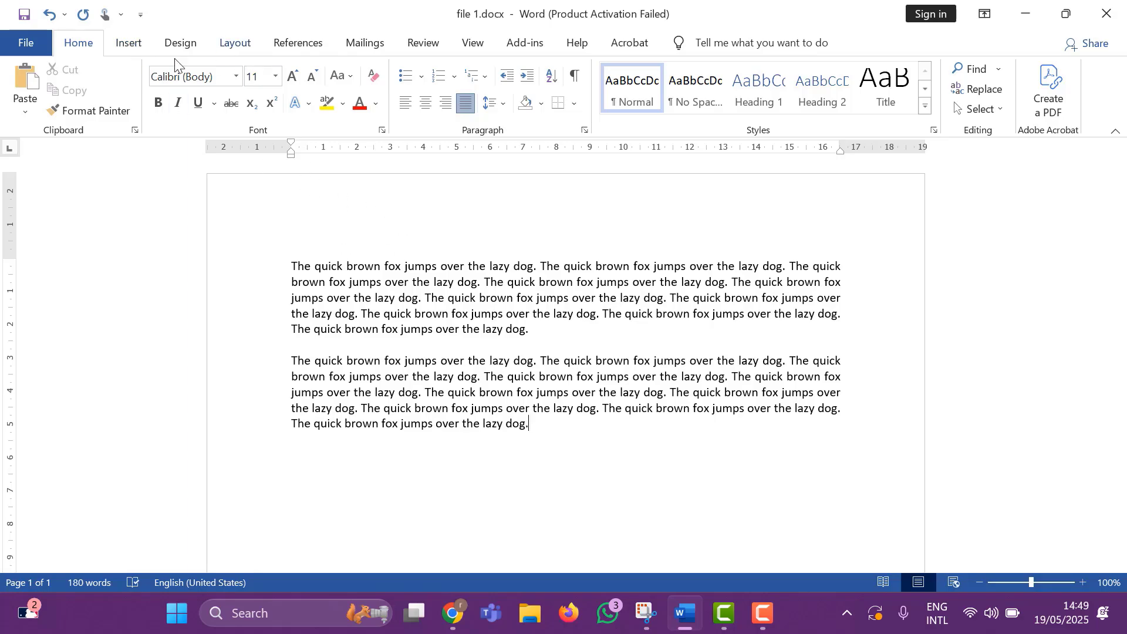
click(130, 45)
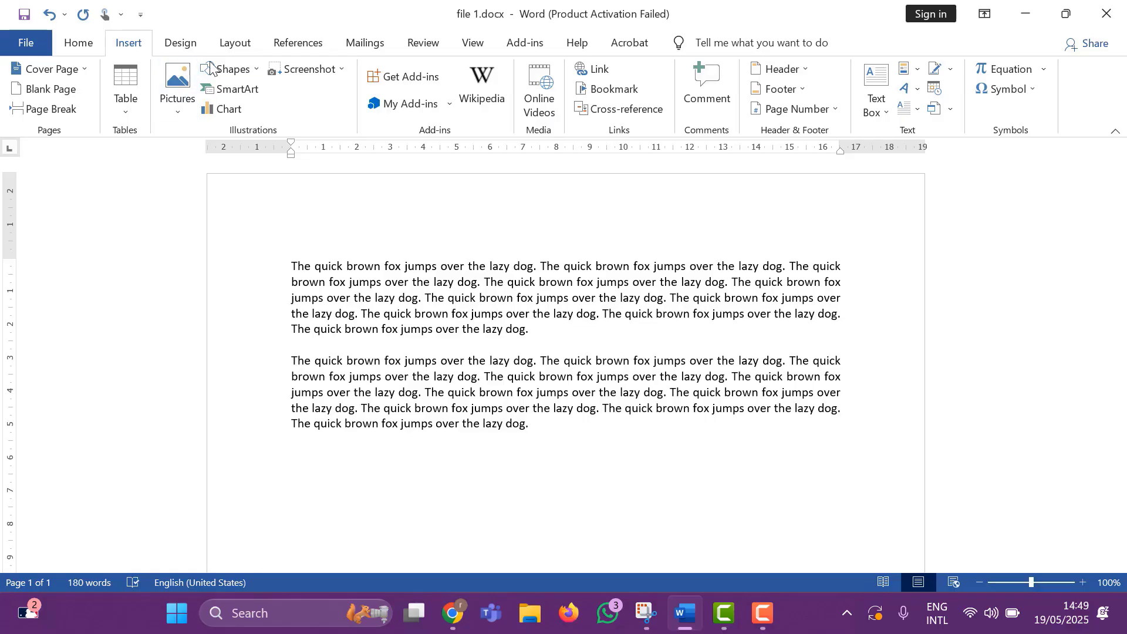
click(227, 47)
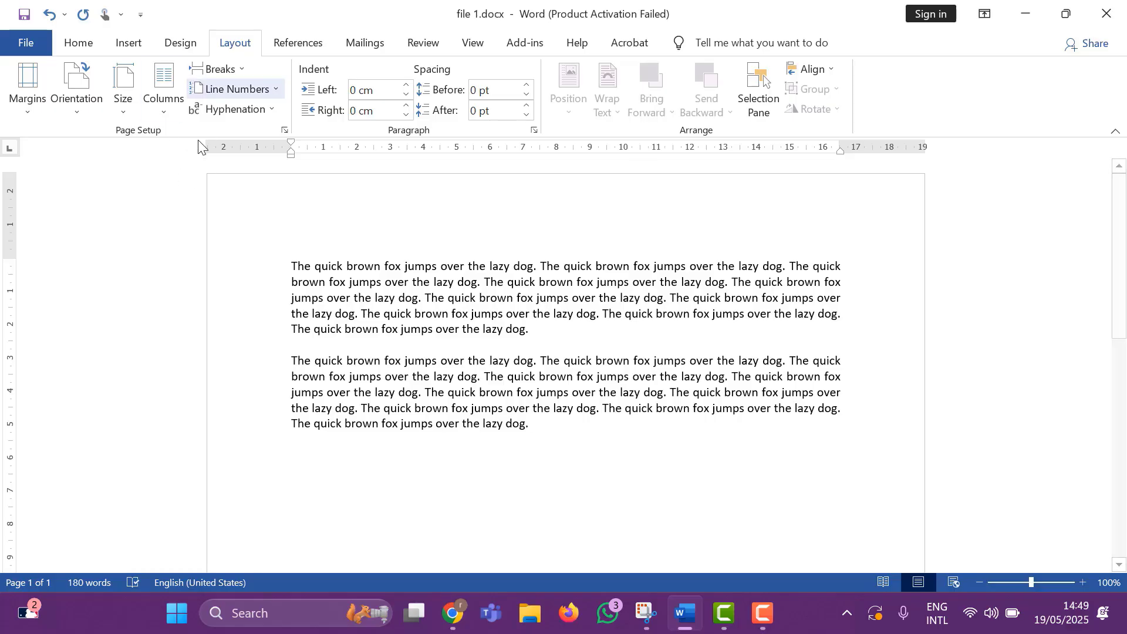
click(78, 50)
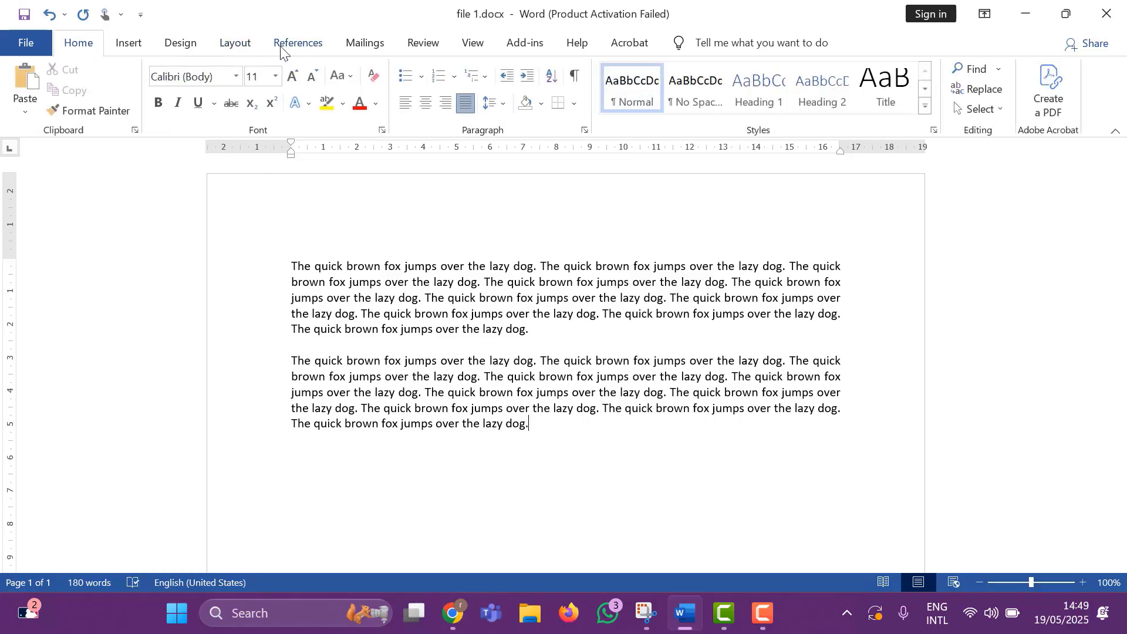
click(233, 48)
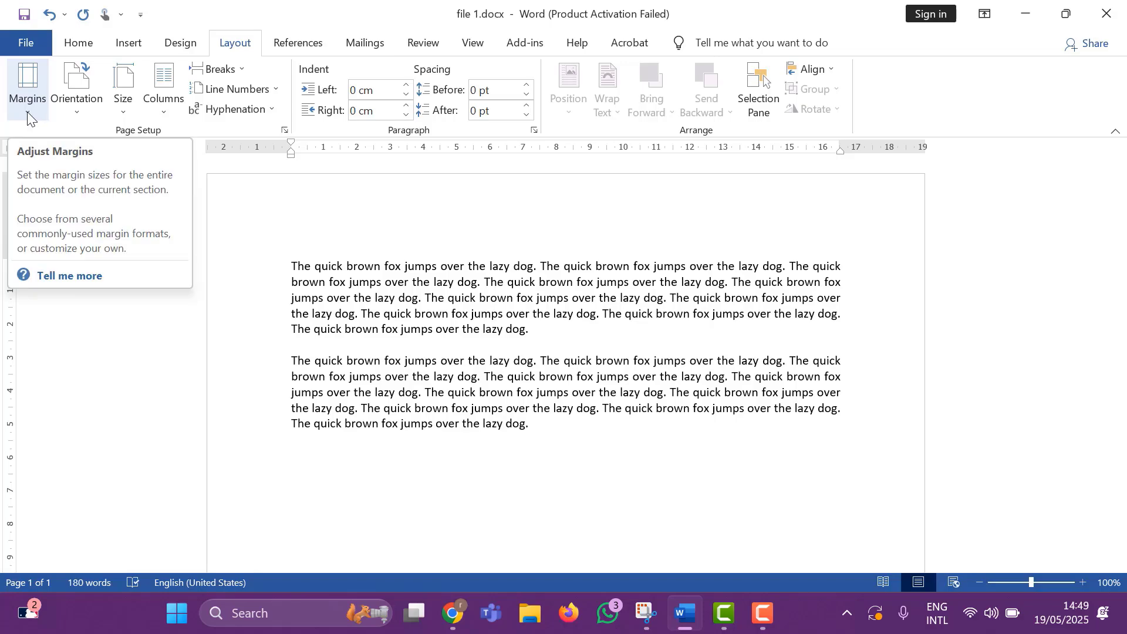
click(75, 115)
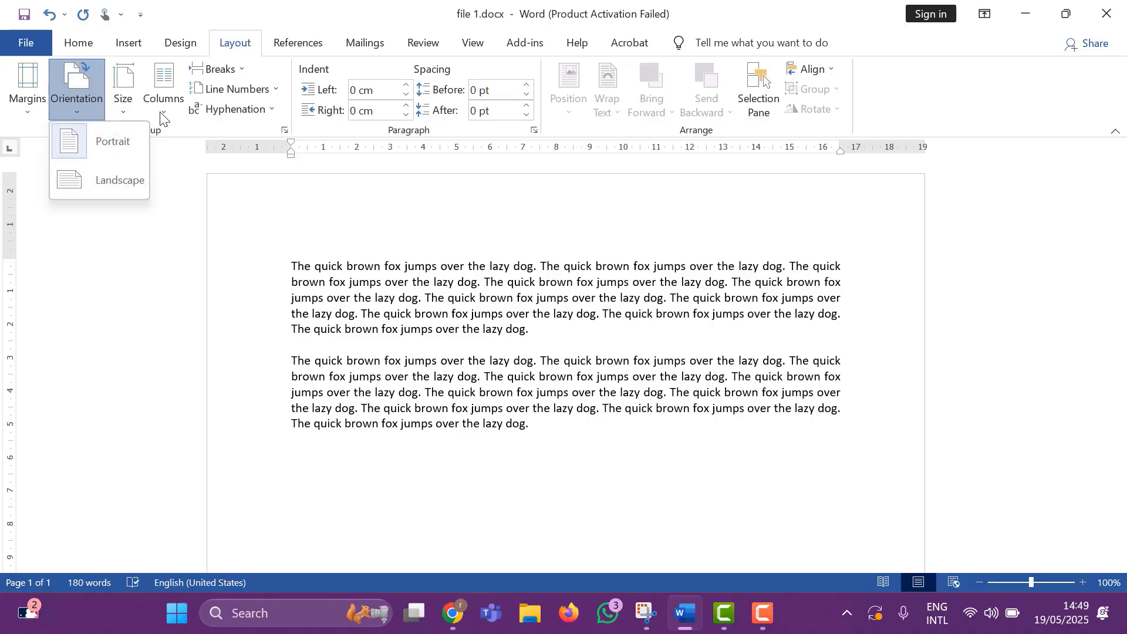
click(218, 129)
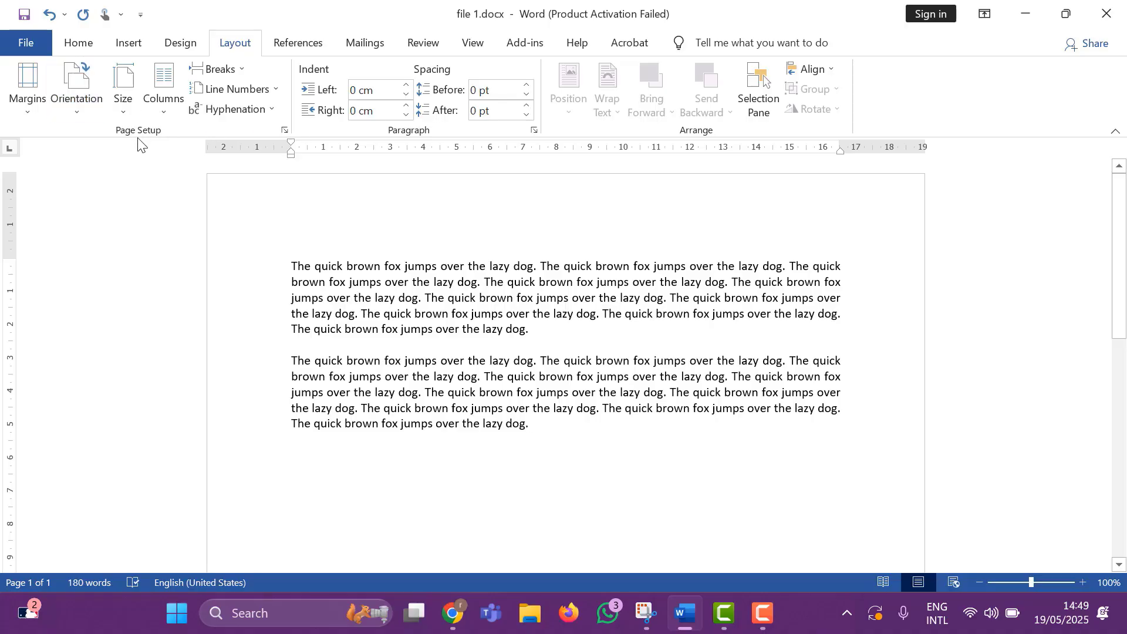
scroll(362, 289, down, 15)
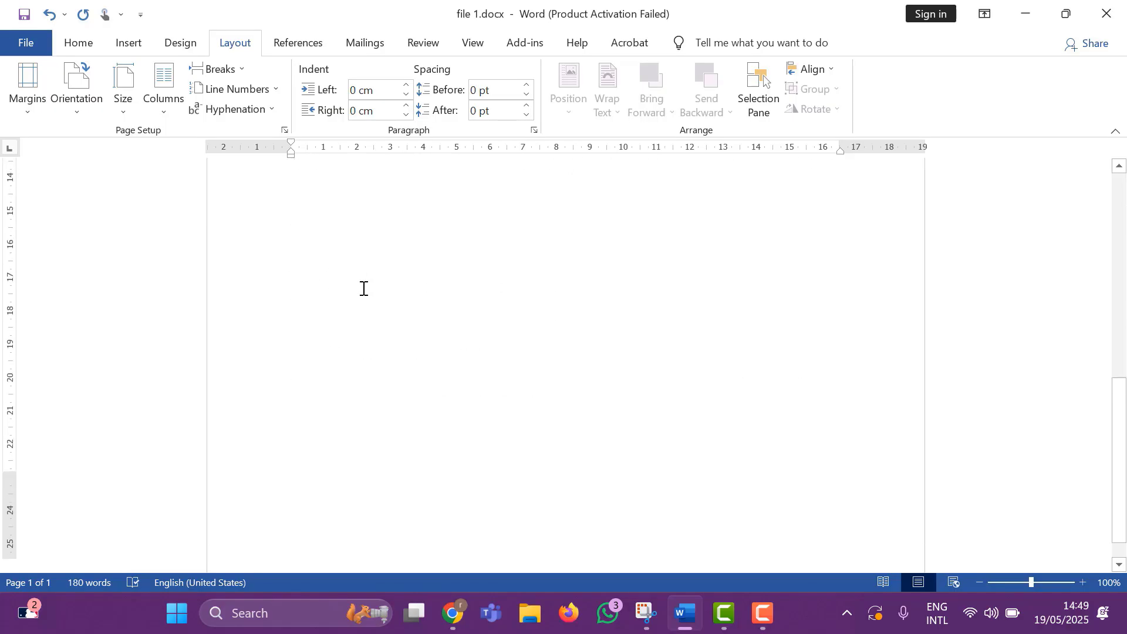
scroll(362, 287, up, 15)
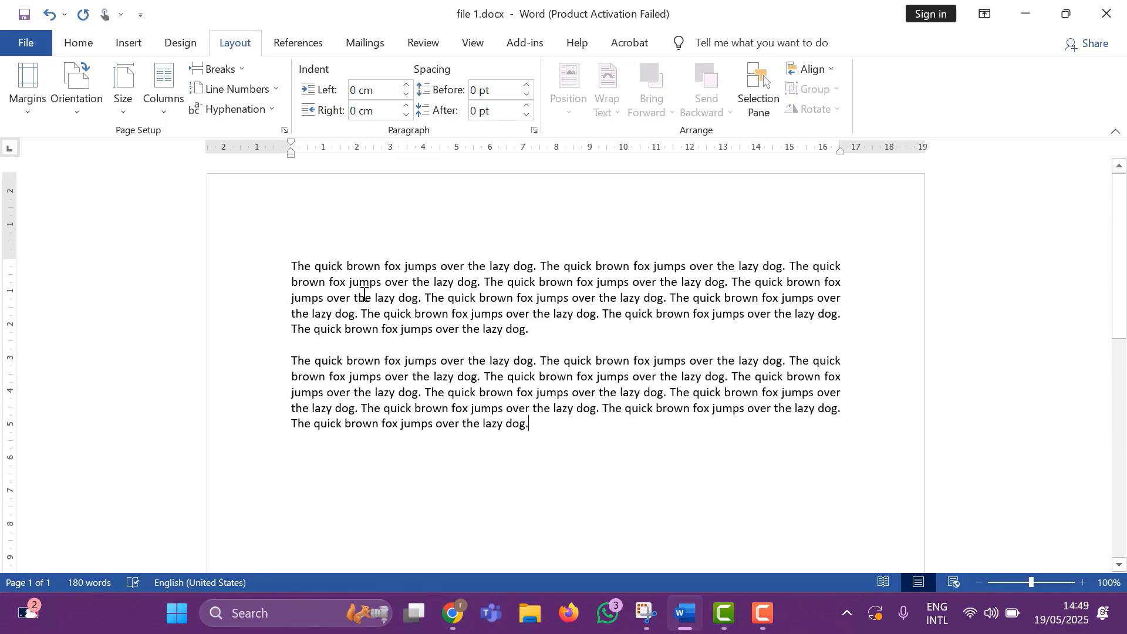
click(27, 114)
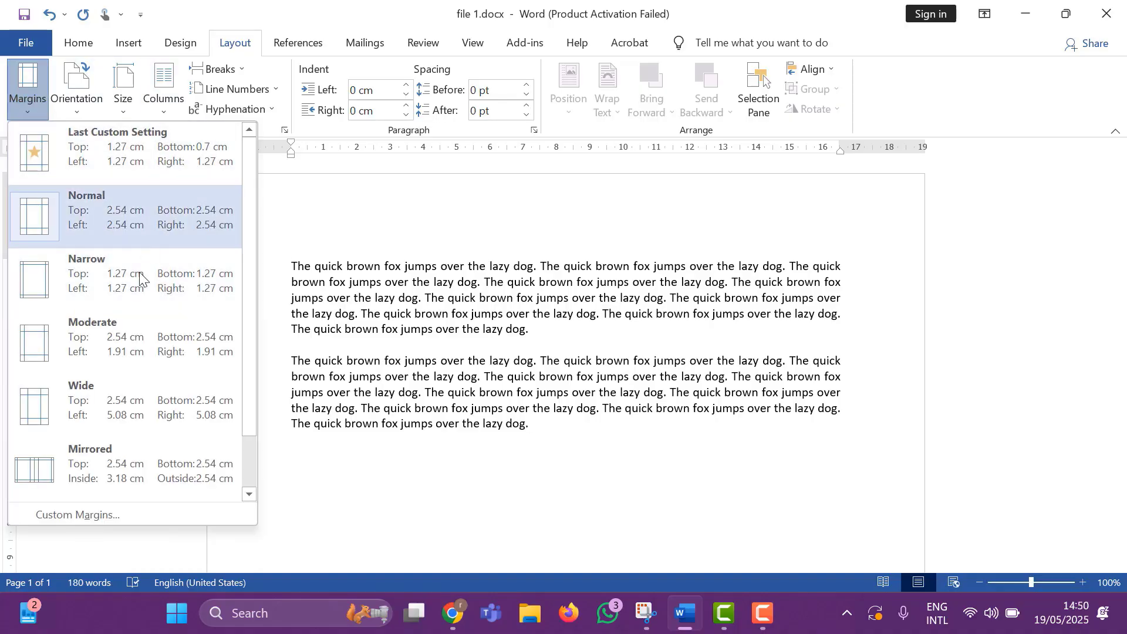
click(310, 247)
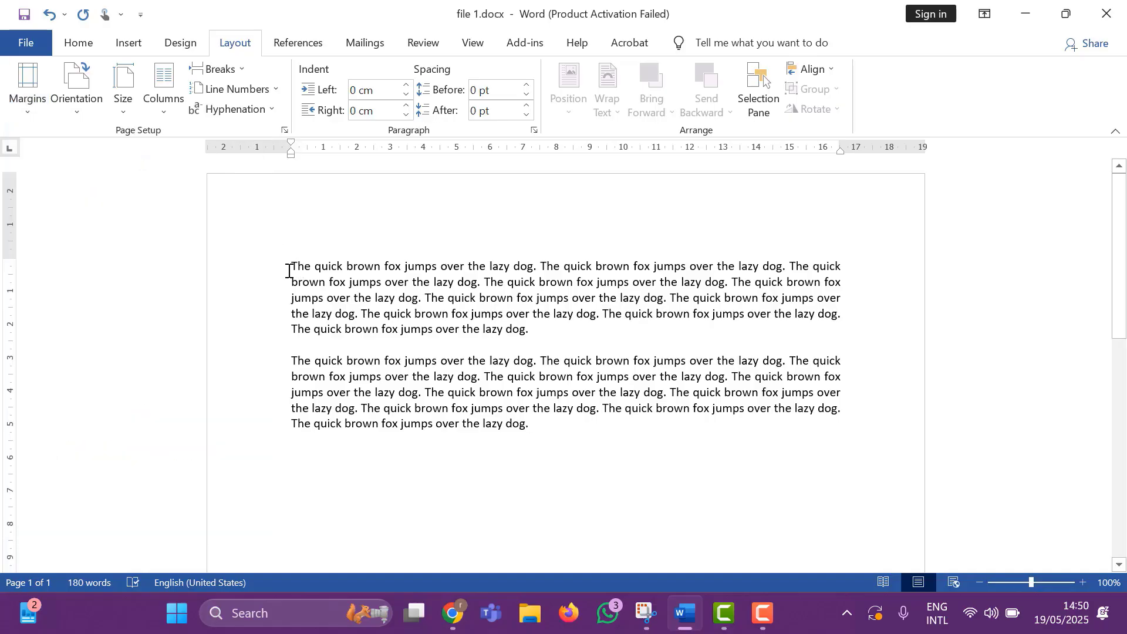
drag(295, 270, 774, 338)
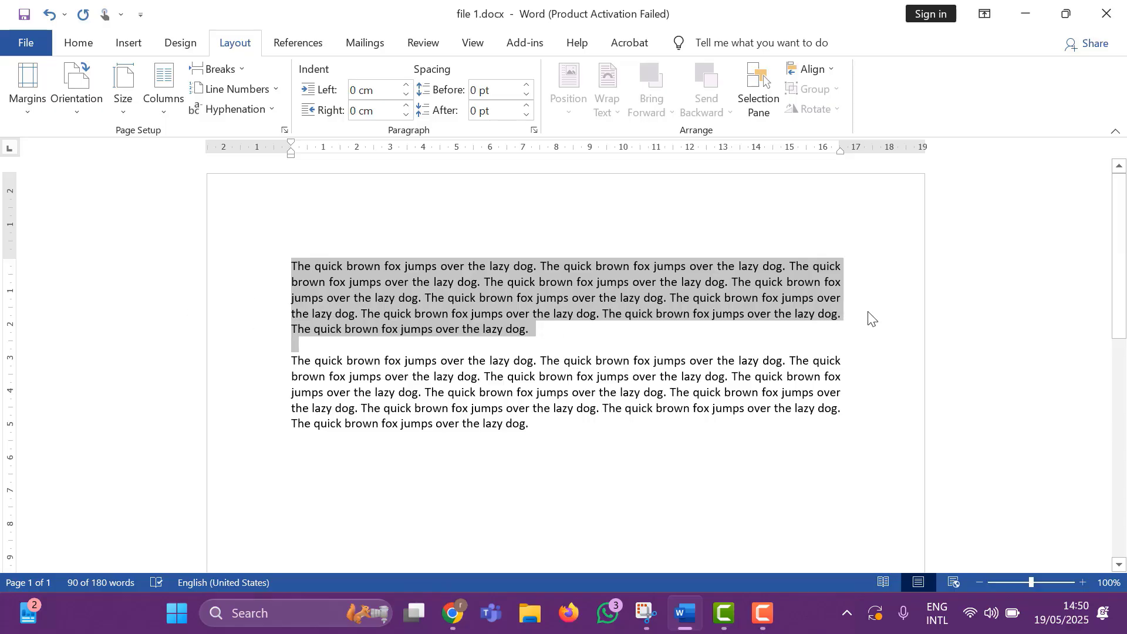
scroll(508, 240, down, 8)
scroll(508, 240, down, 4)
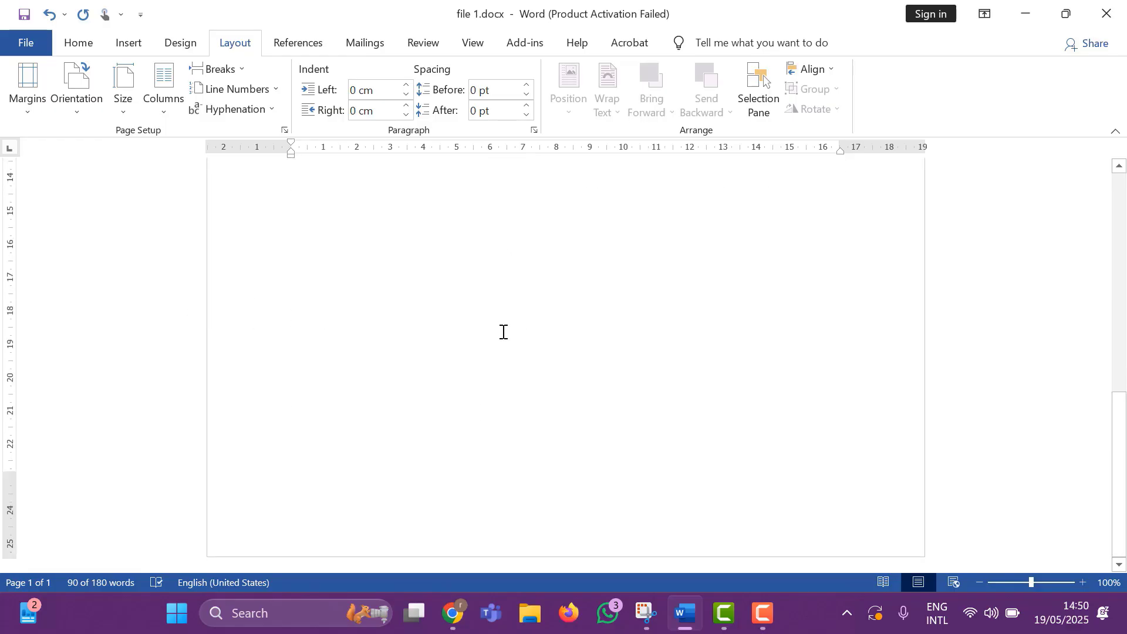
scroll(471, 393, up, 13)
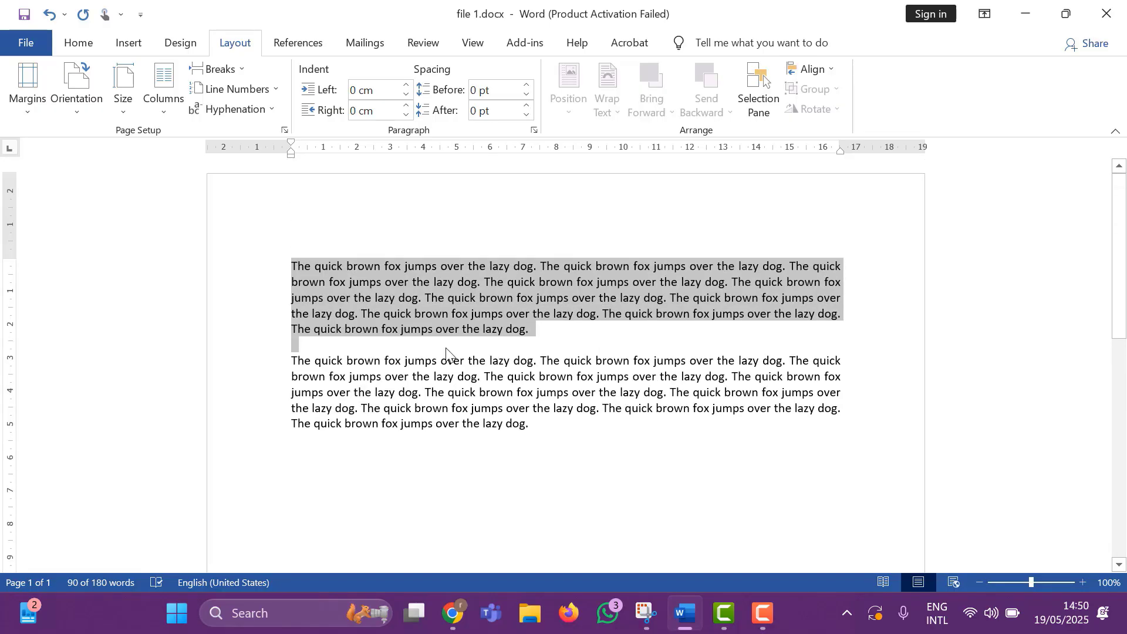
click(419, 298)
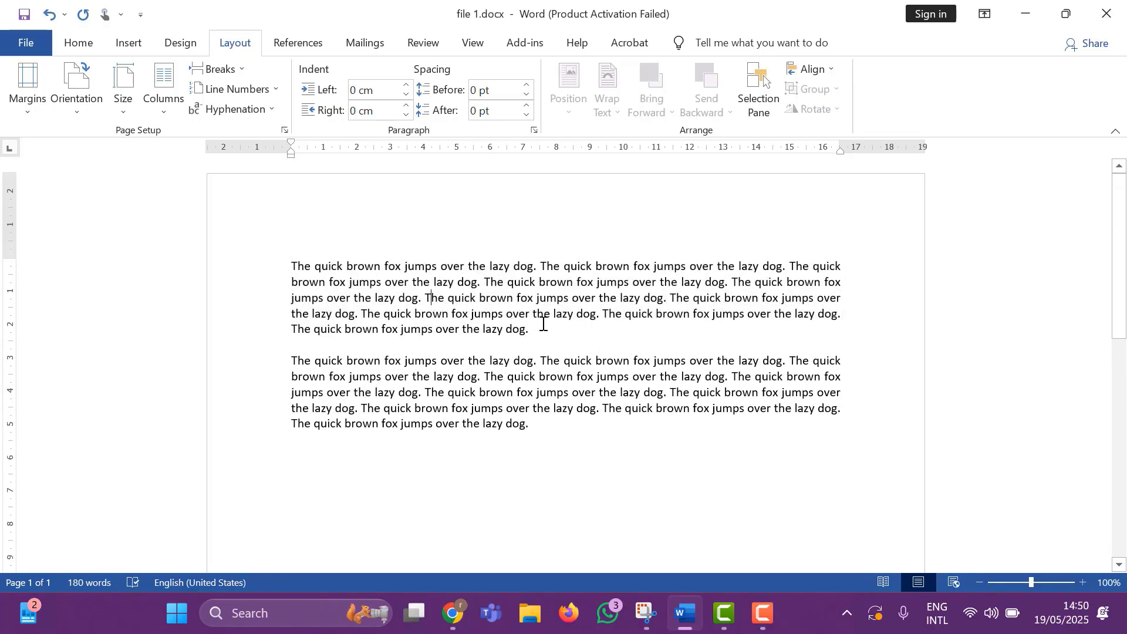
triple_click(298, 264)
click(300, 263)
key(ctrl+a)
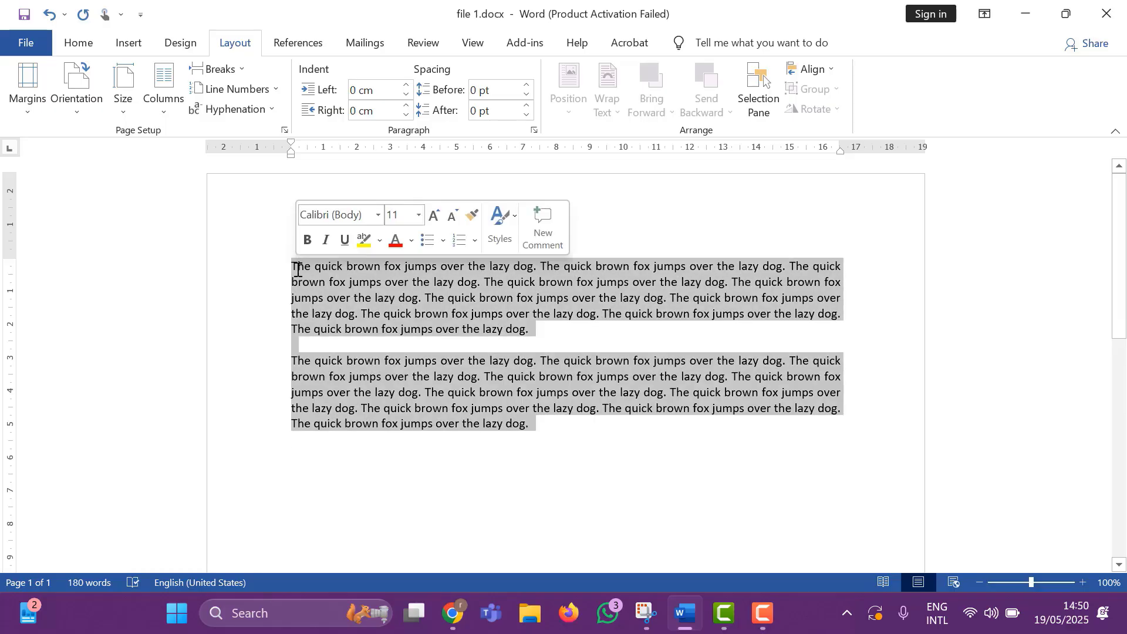
click(347, 327)
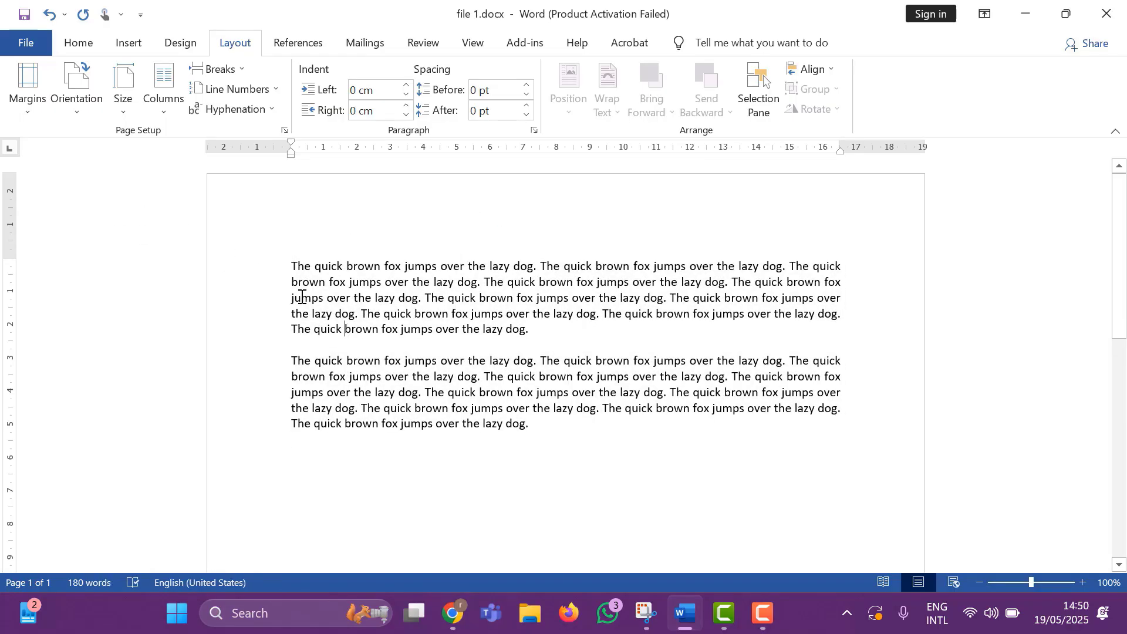
Set a custom top page margin of 1.5 cm for the whole document.
click(29, 115)
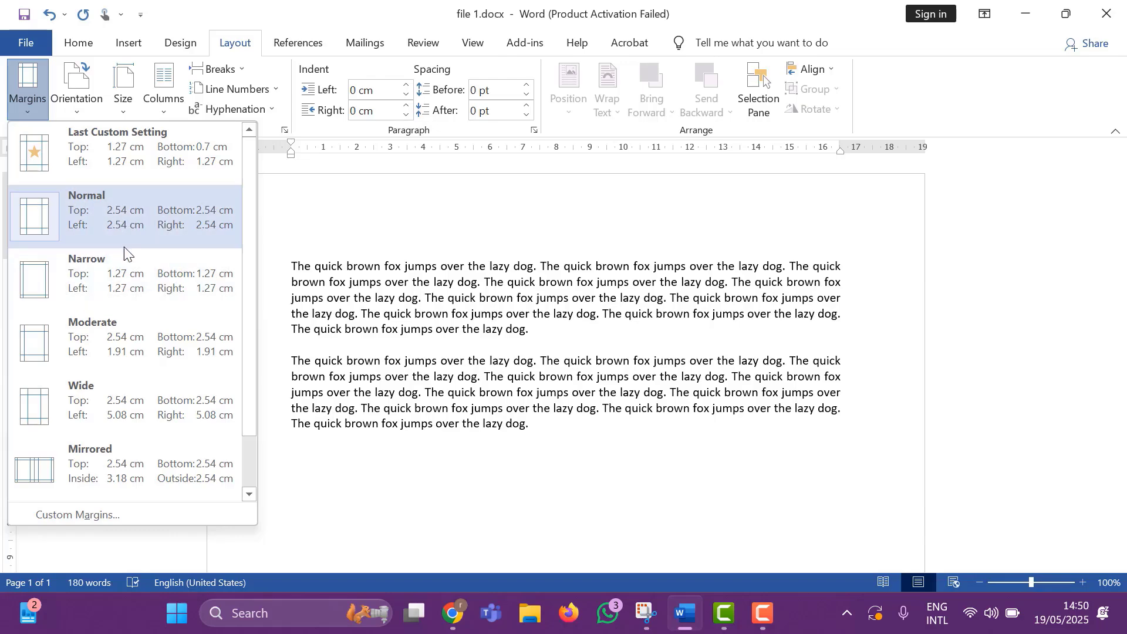
click(67, 512)
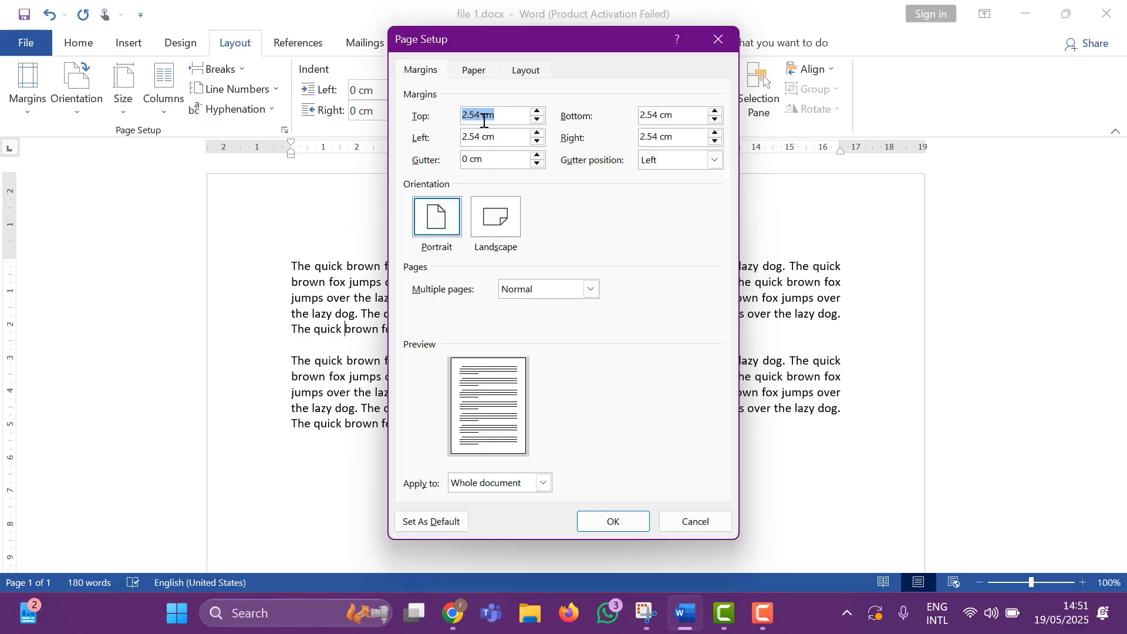
click(536, 119)
click(536, 120)
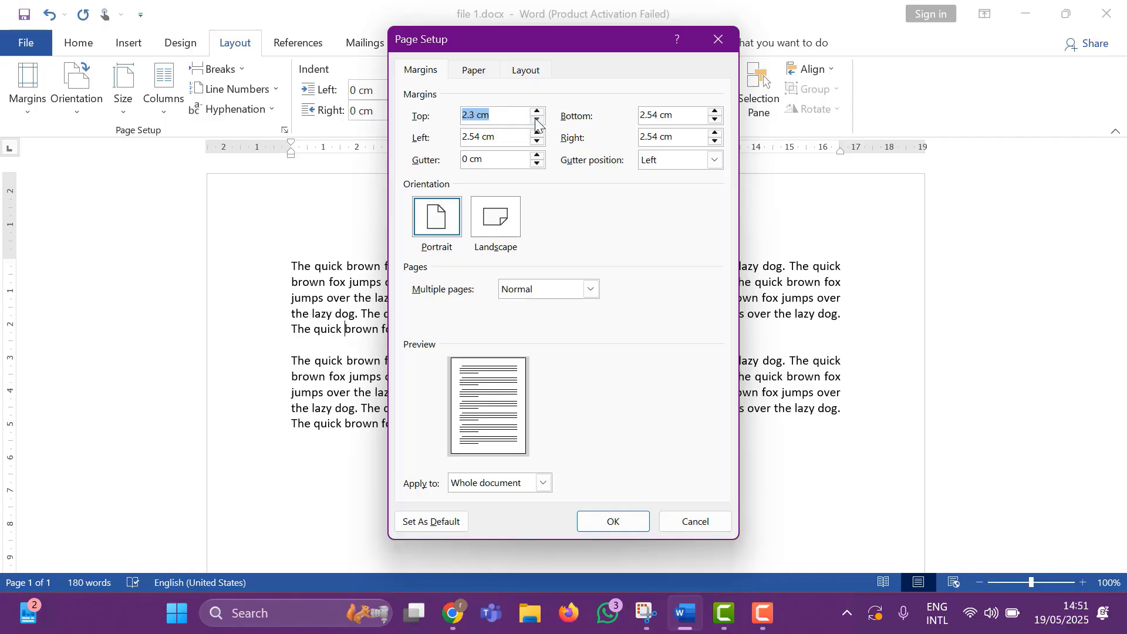
click(536, 120)
click(536, 120)
click(536, 120)
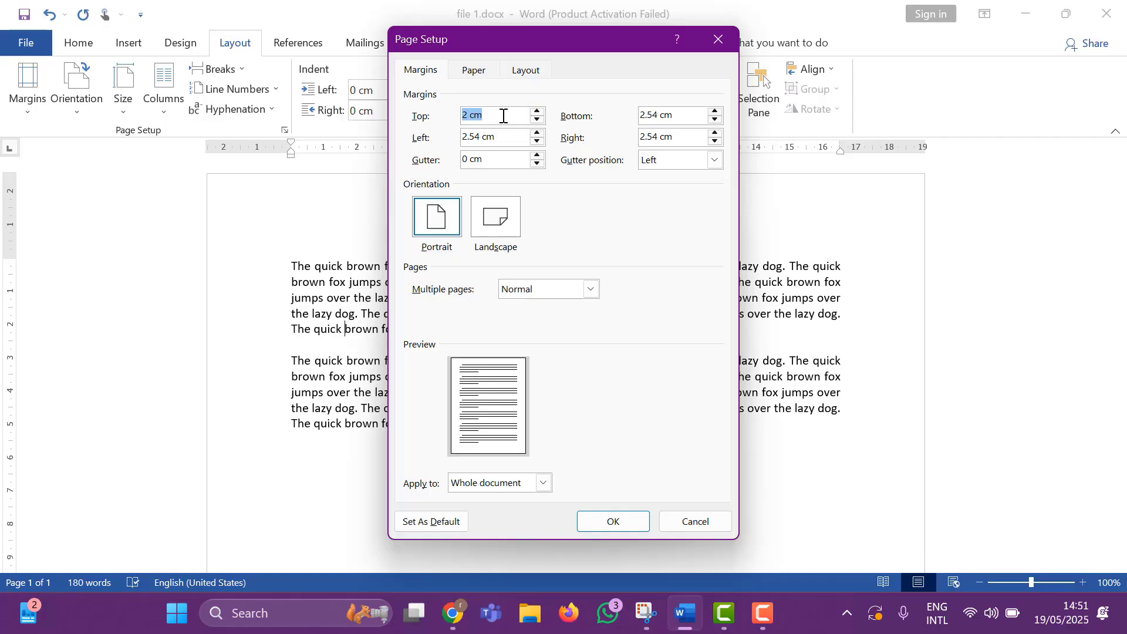
drag(489, 119, 442, 119)
text(1.5)
key(Return)
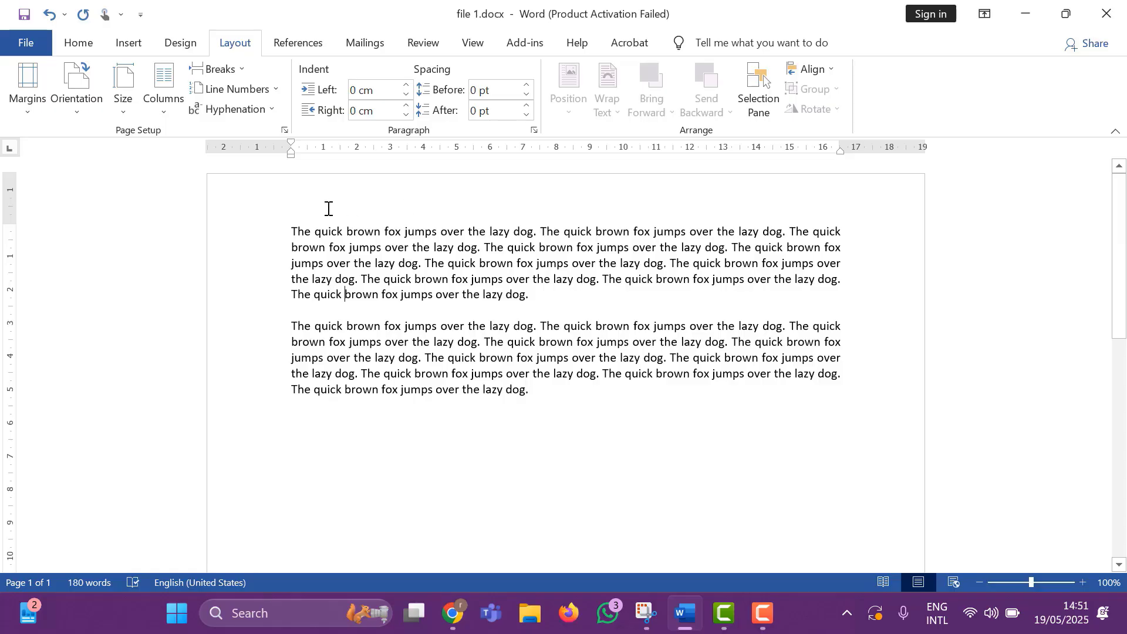
Select all the text and set the left margin to 1.5 cm in the custom page margins.
drag(422, 266, 597, 393)
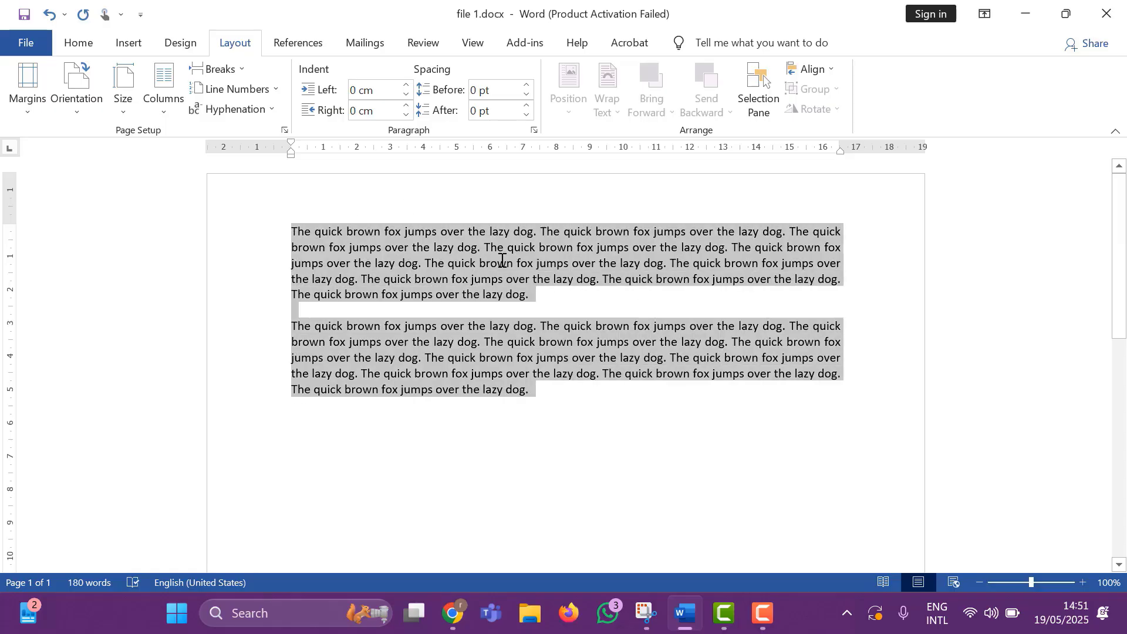
click(21, 112)
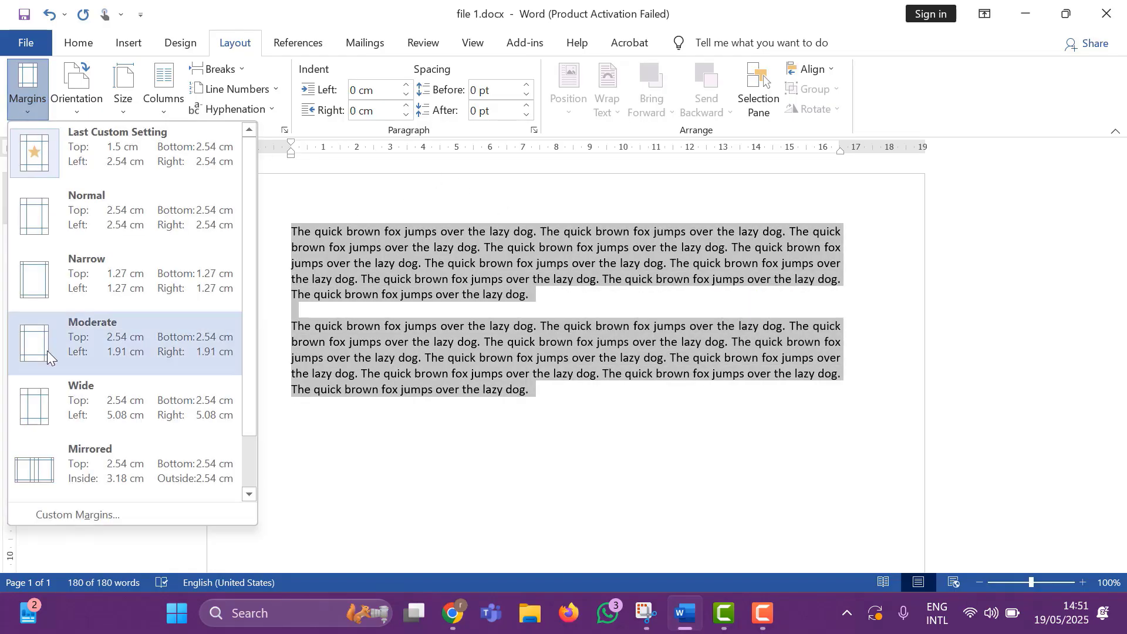
click(93, 515)
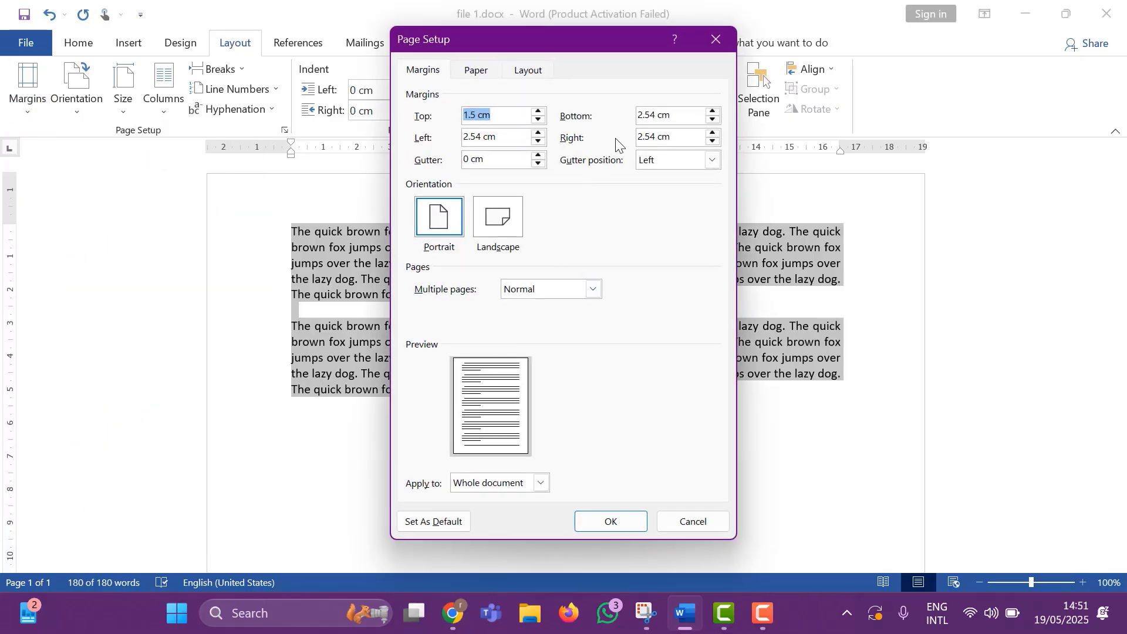
click(469, 137)
double_click(476, 136)
text(1)
Set the bottom and right margins to 1.5 cm and apply the custom margins to the whole document.
triple_click(648, 118)
click(646, 119)
drag(657, 116, 636, 113)
text(1)
click(645, 142)
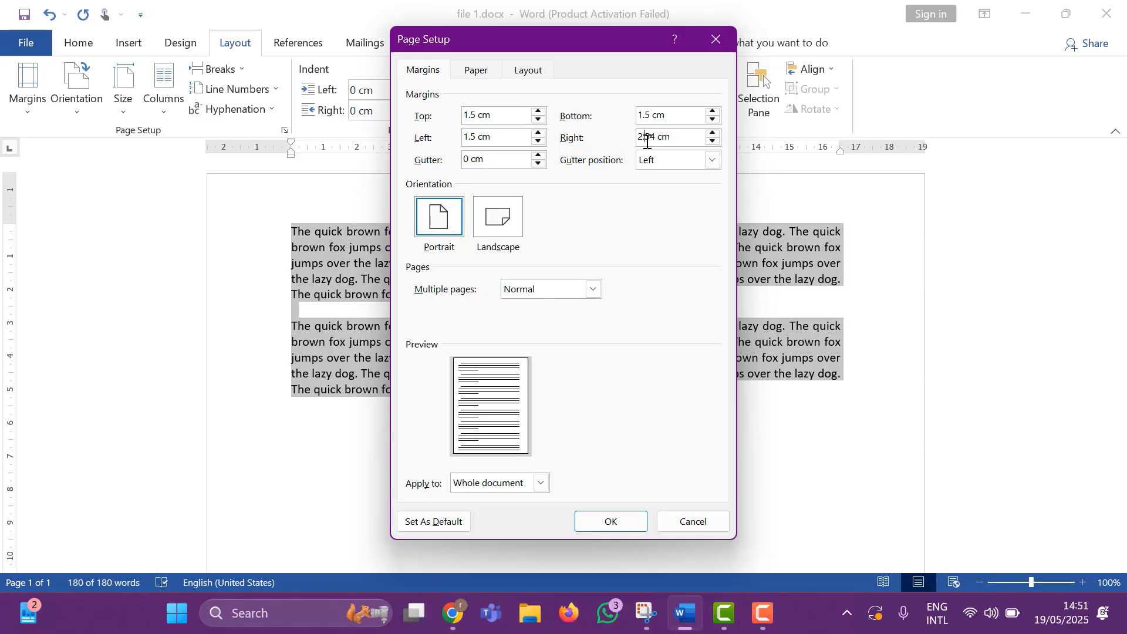
triple_click(645, 140)
text(1.5)
click(611, 521)
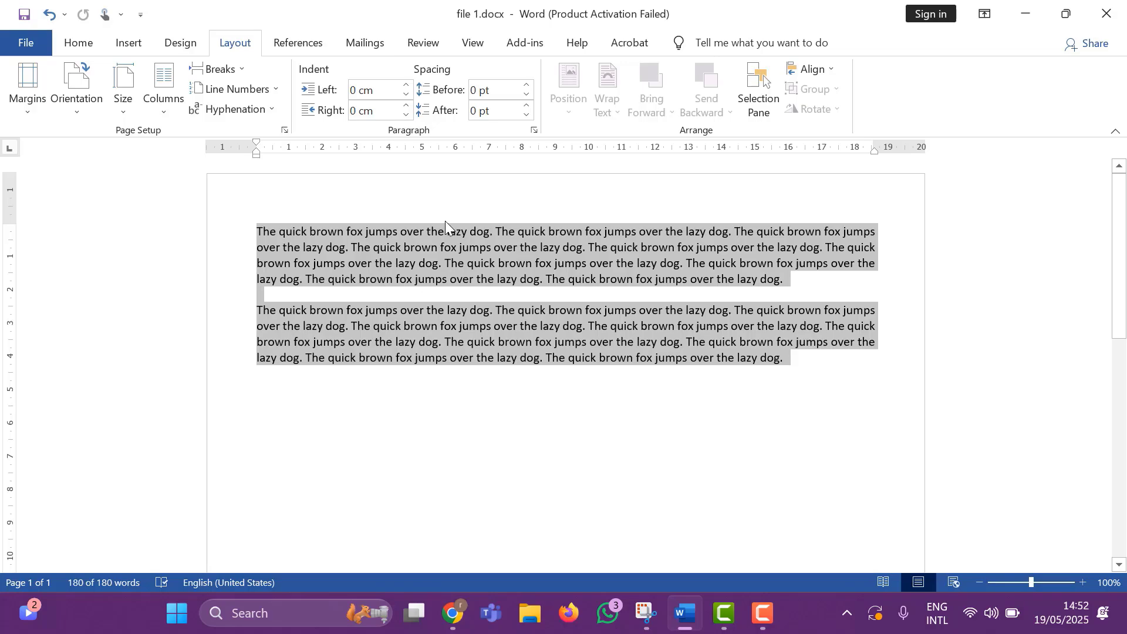
Set the custom top page margin to 2 cm and apply it to the whole document.
click(30, 115)
click(112, 514)
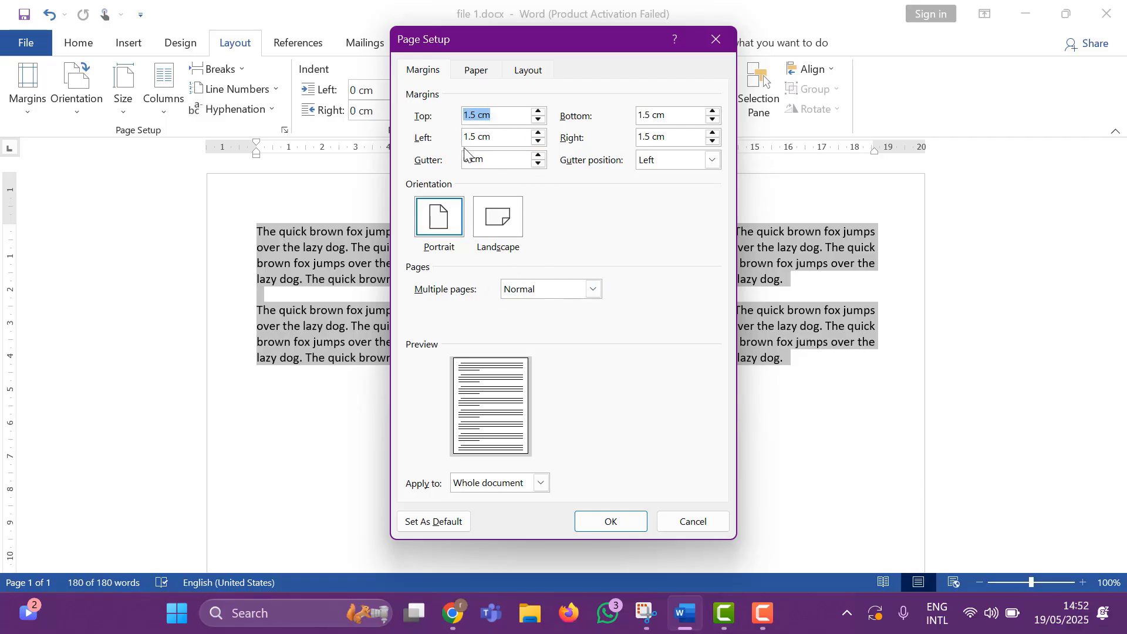
click(475, 116)
drag(476, 117, 469, 121)
drag(476, 115, 463, 116)
text(2)
key(Return)
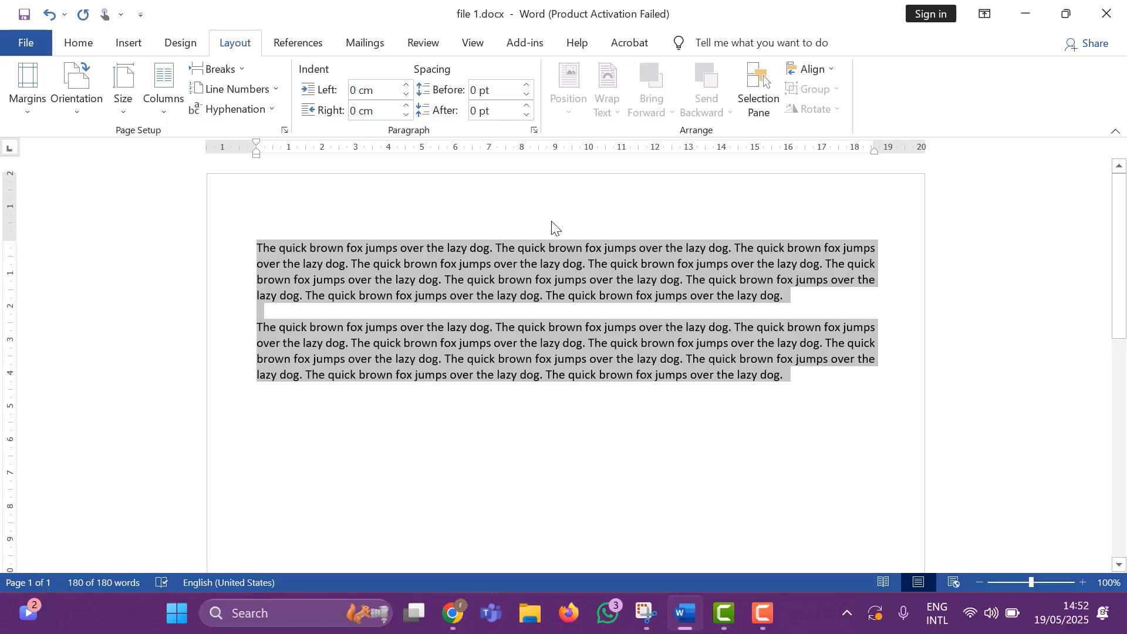
scroll(616, 365, down, 3)
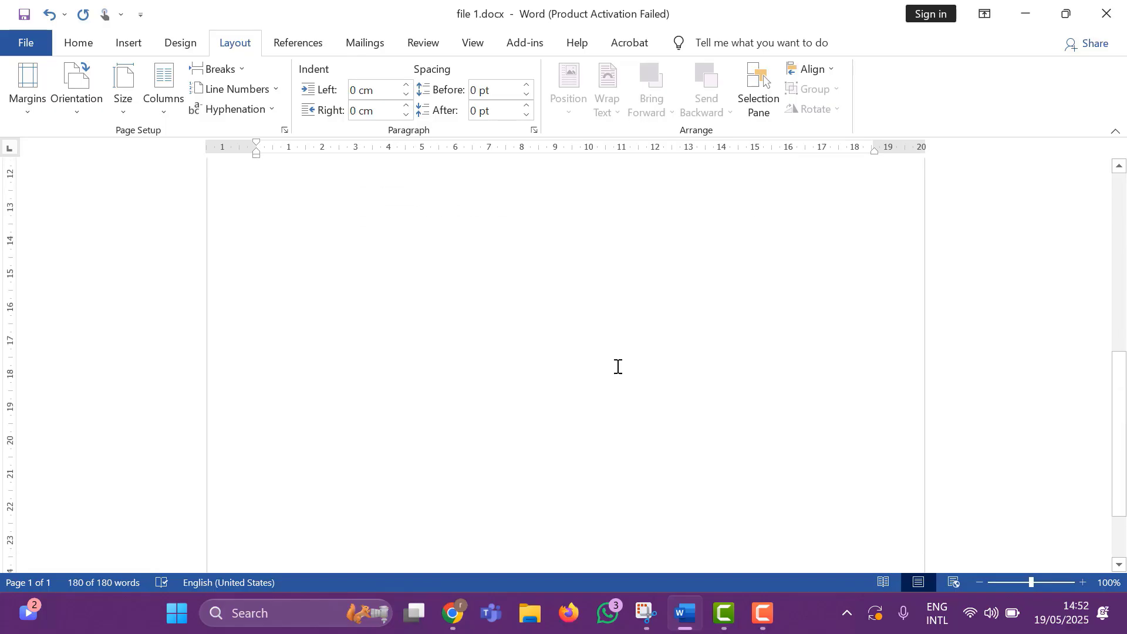
scroll(617, 366, up, 3)
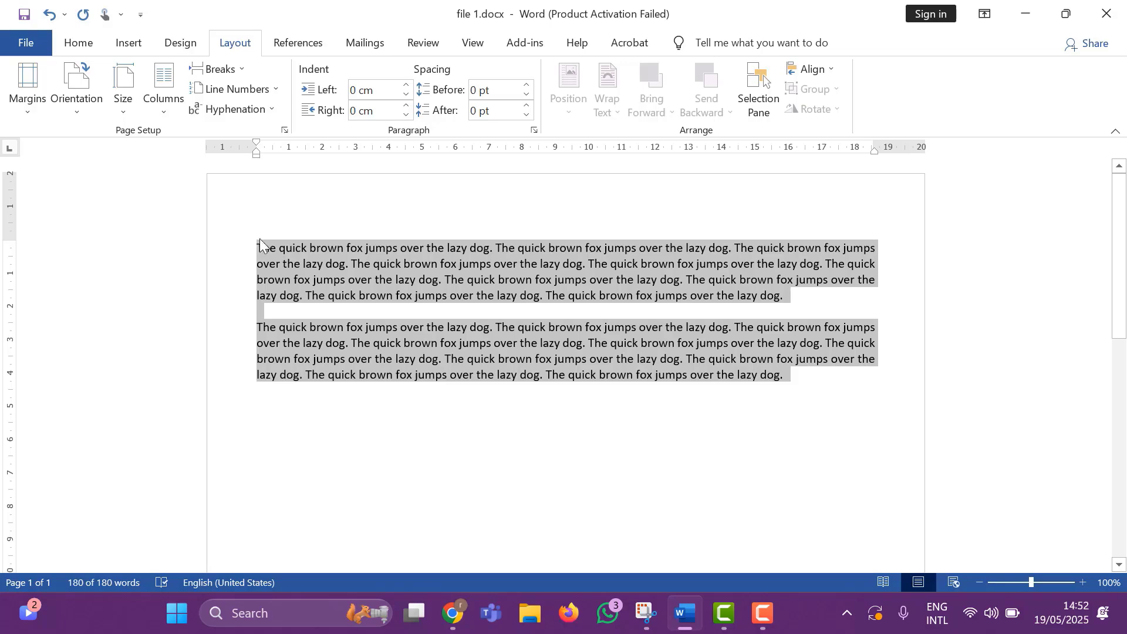
drag(259, 243, 802, 380)
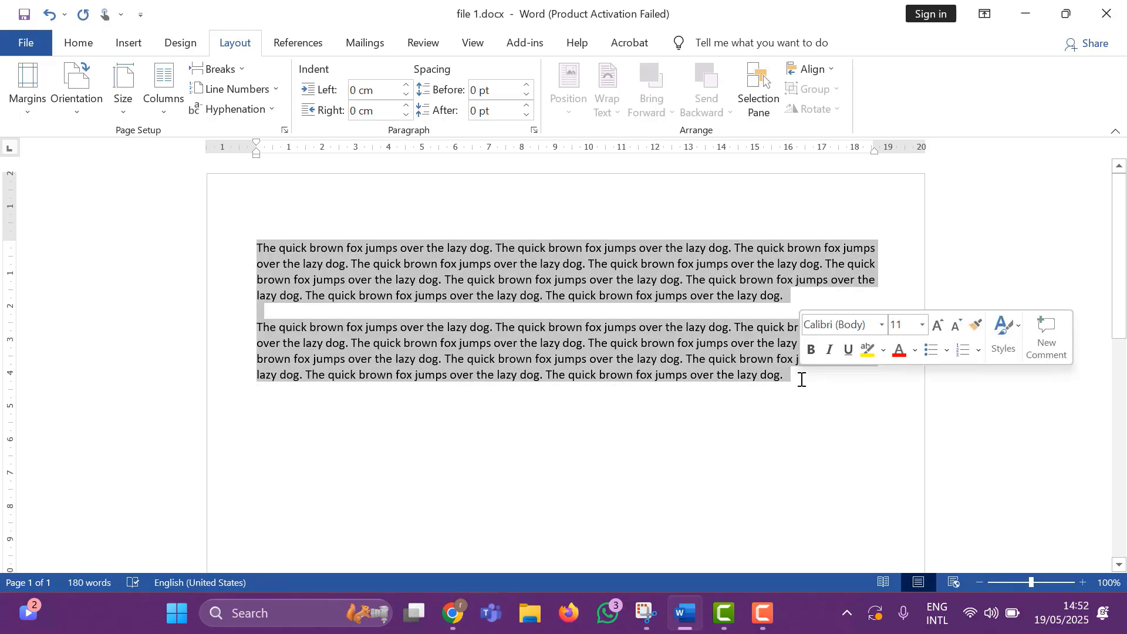
click(800, 381)
Review the page orientation options and check the portrait page in the print preview.
click(79, 115)
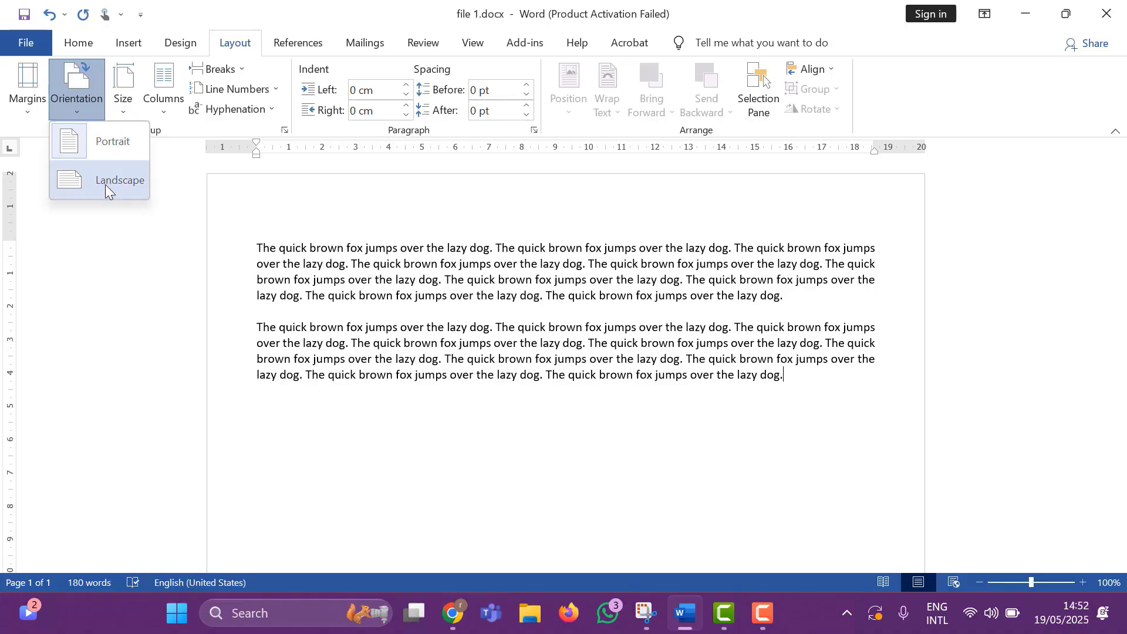
scroll(552, 273, down, 4)
scroll(552, 273, up, 5)
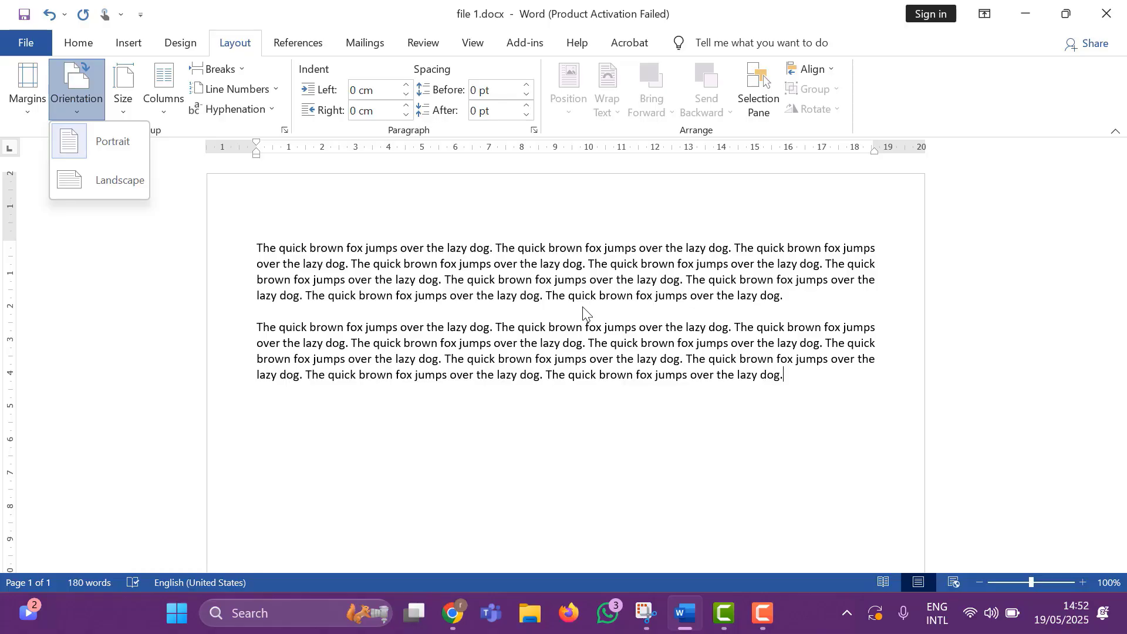
click(263, 214)
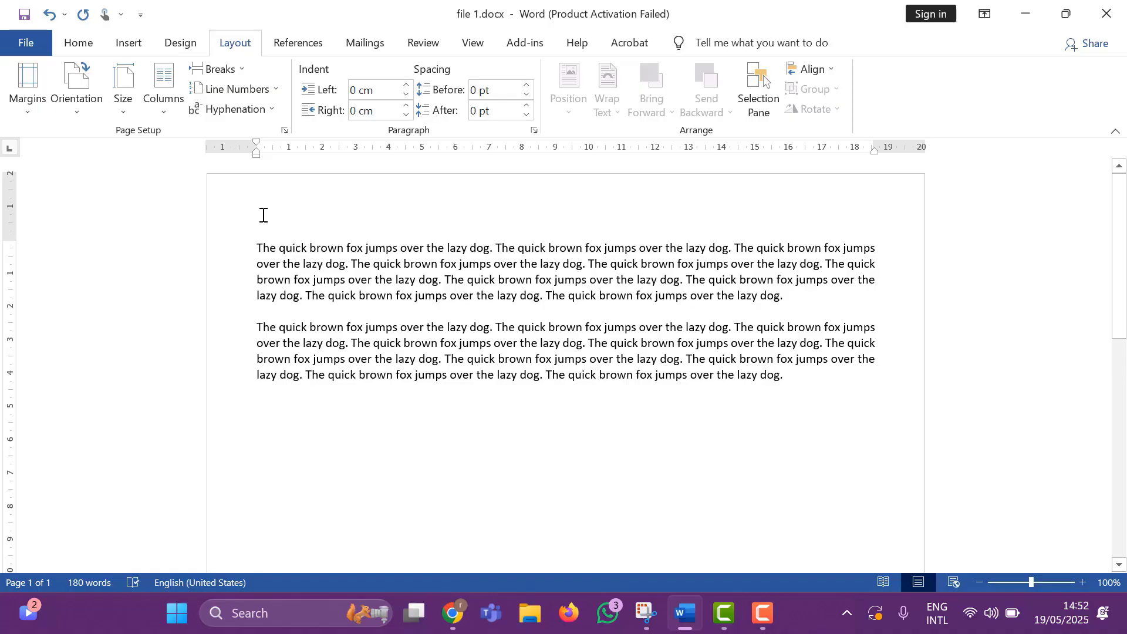
key(ctrl+p)
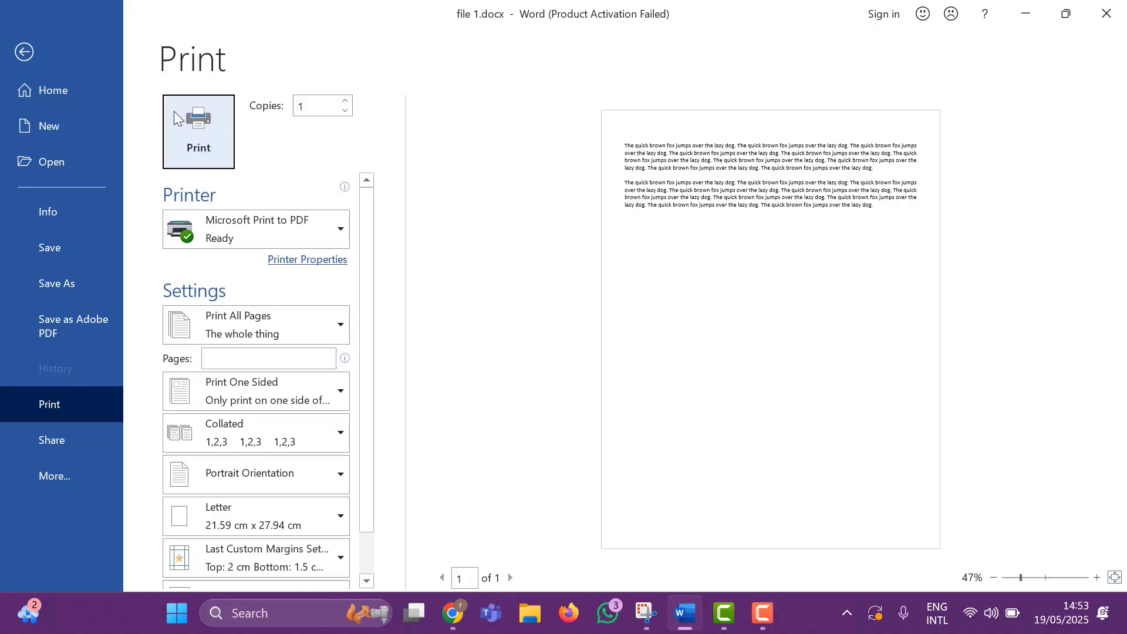
click(28, 49)
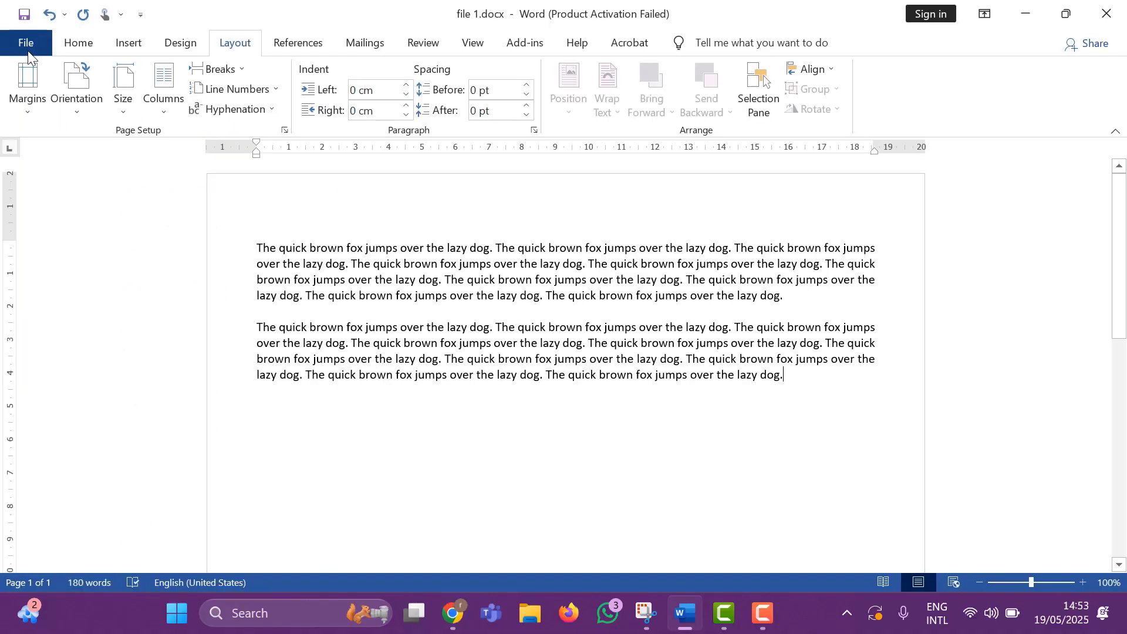
Change the page orientation to Landscape and check the page in the print preview.
click(62, 120)
click(116, 194)
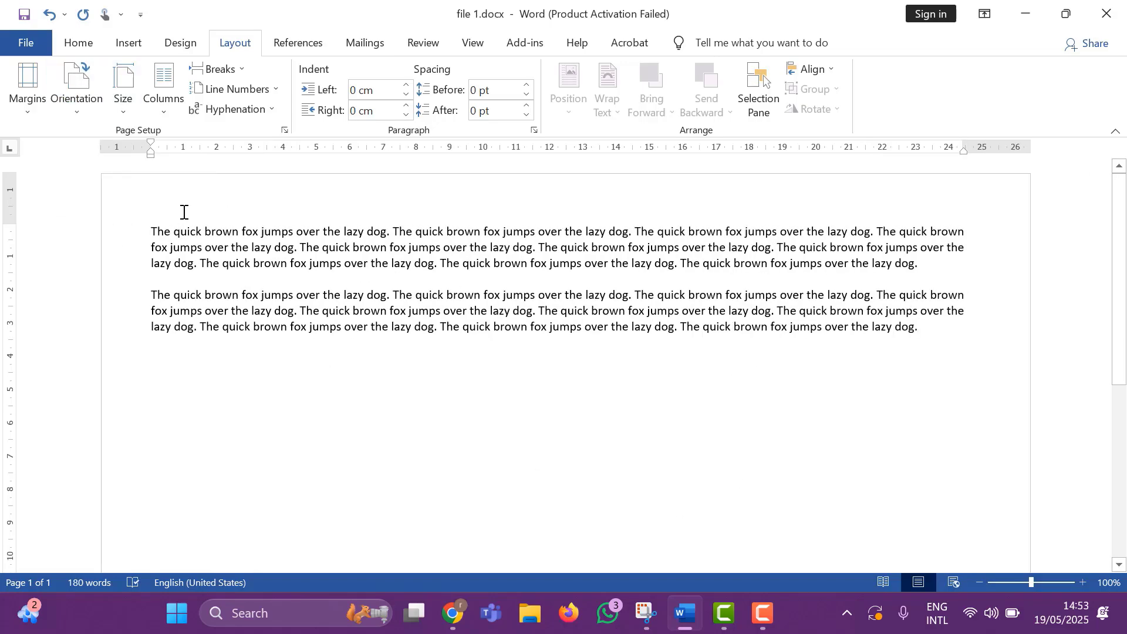
scroll(610, 334, down, 3)
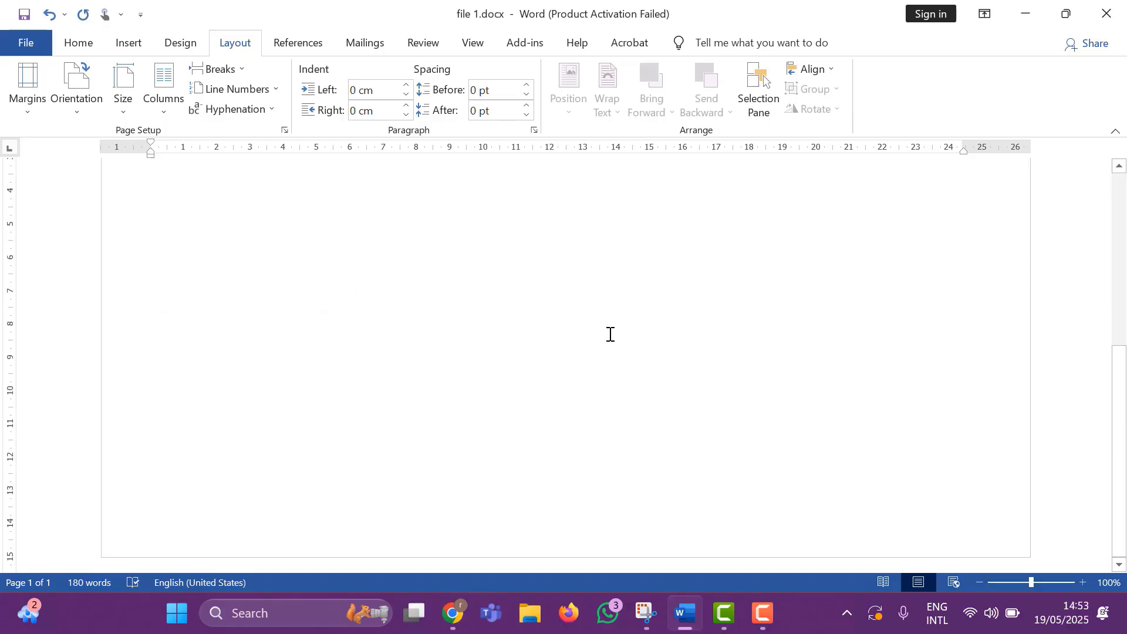
scroll(611, 334, up, 3)
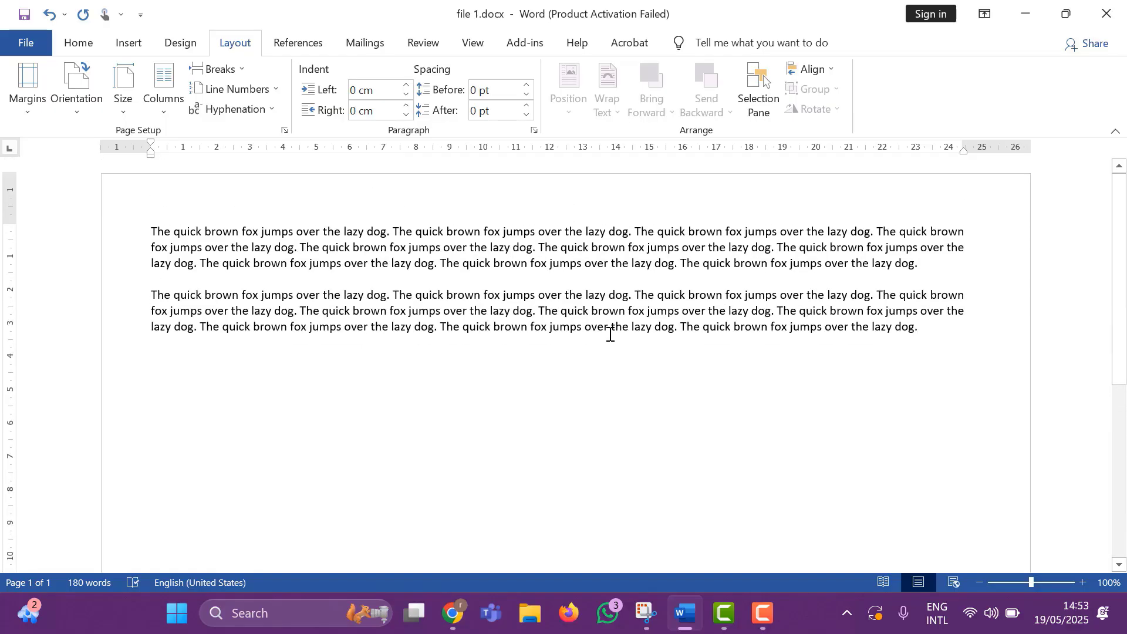
key(ctrl+p)
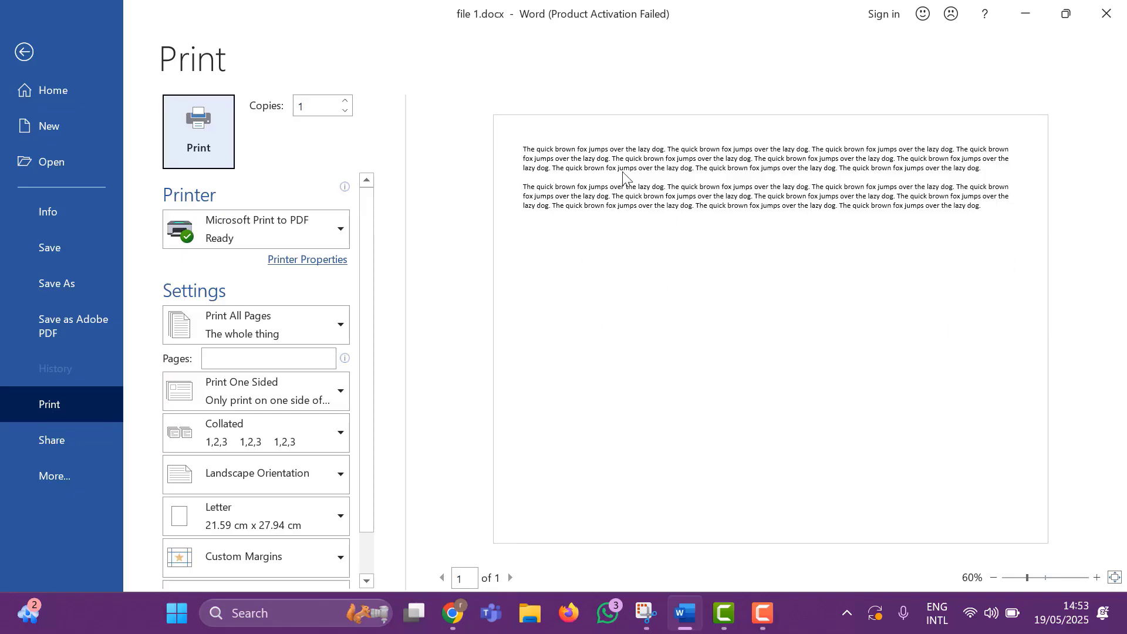
click(24, 49)
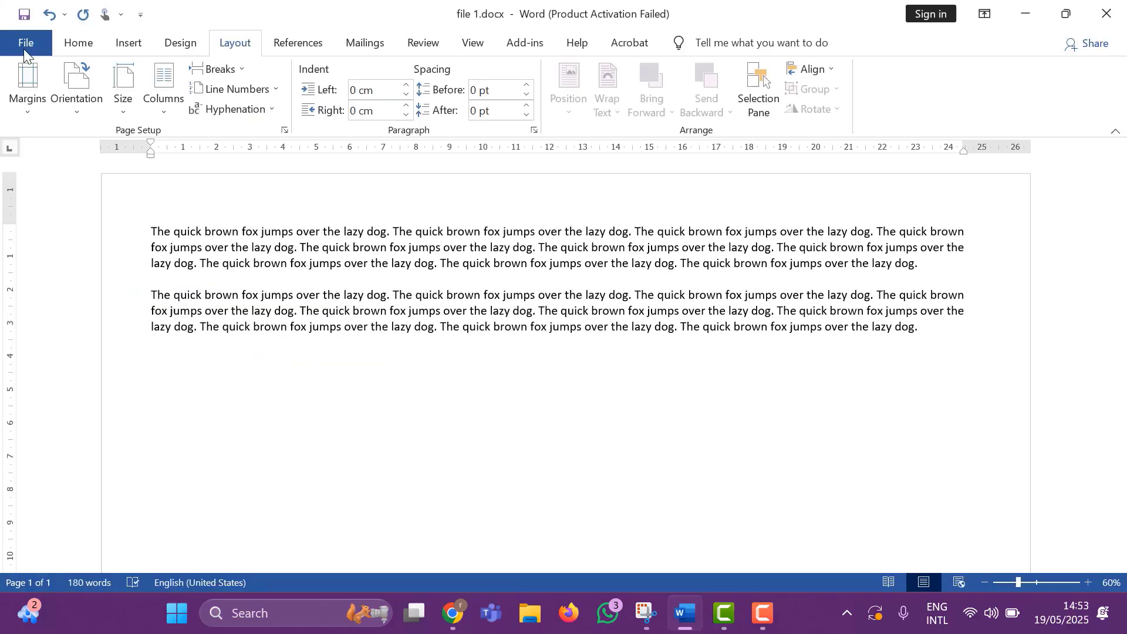
scroll(377, 297, down, 3)
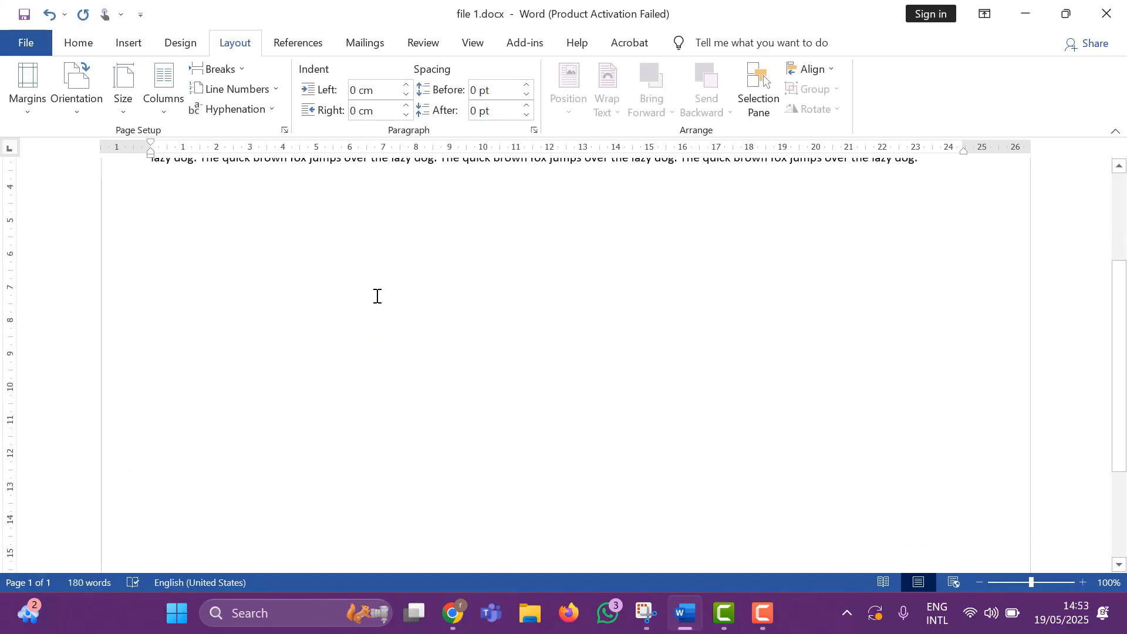
scroll(377, 297, up, 3)
Switch the page orientation back to Portrait and remove the empty line below the last paragraph.
drag(146, 229, 920, 368)
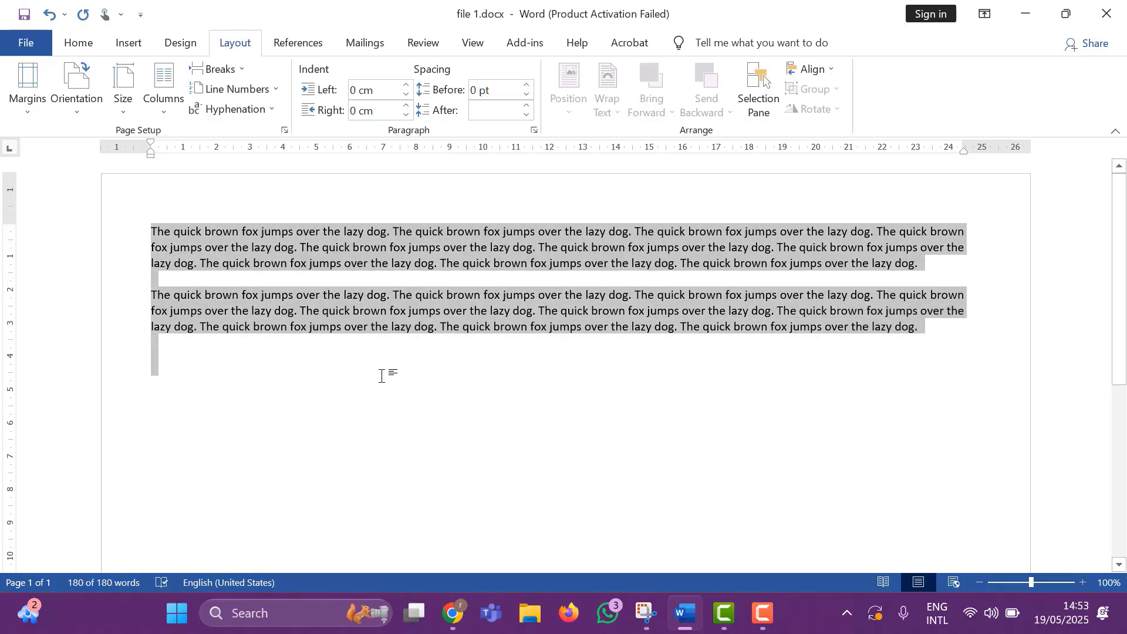
click(231, 370)
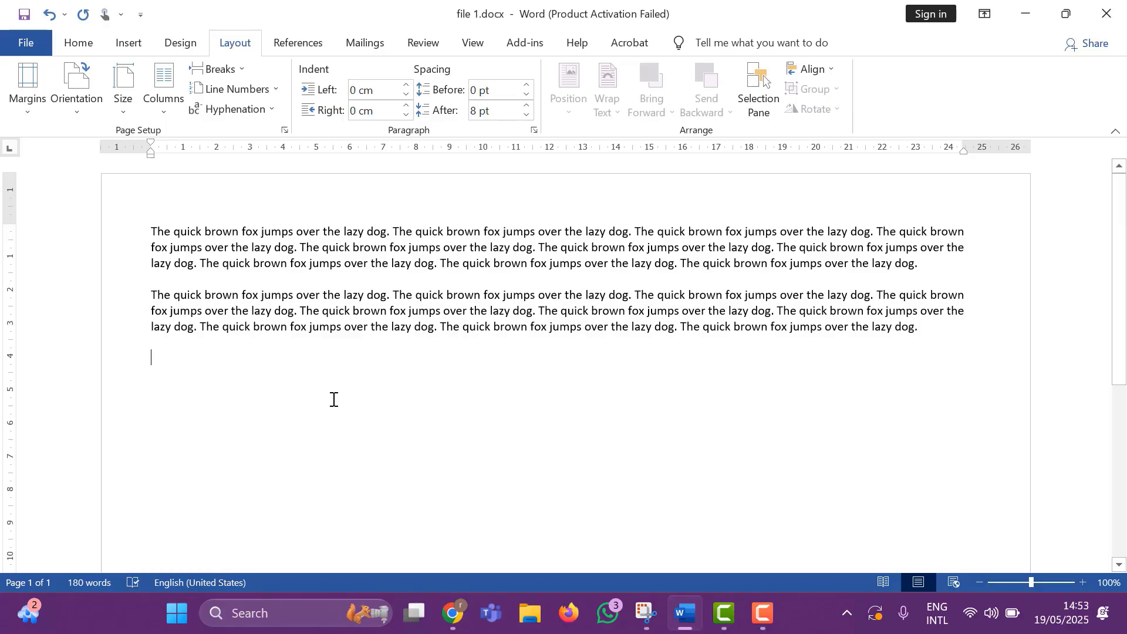
click(76, 115)
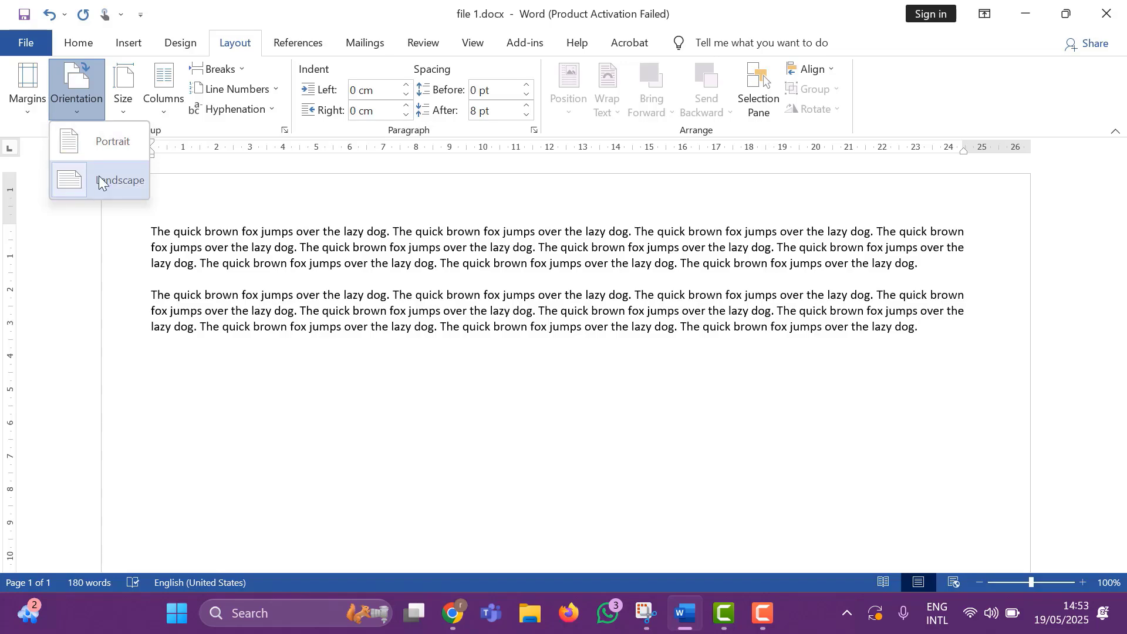
click(110, 157)
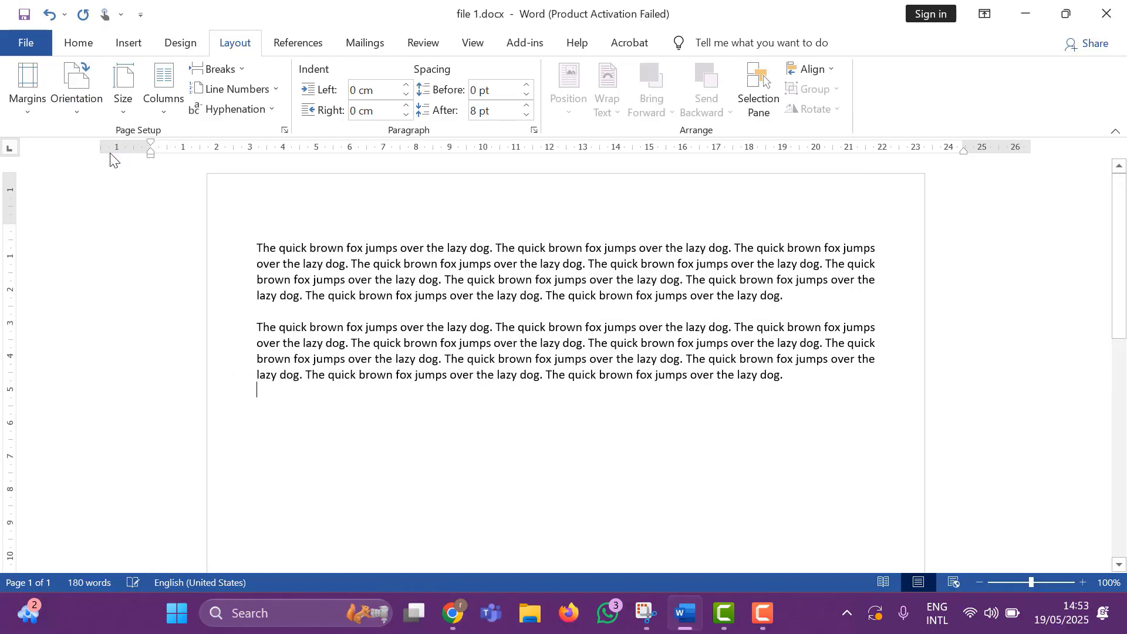
key(BackSpace)
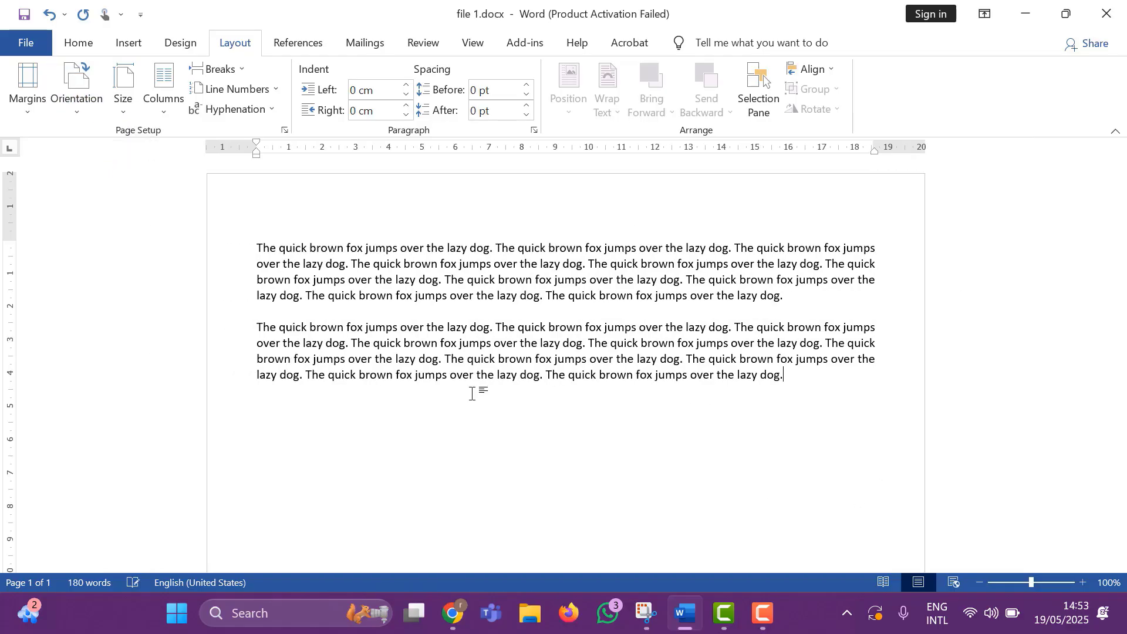
drag(261, 244, 795, 375)
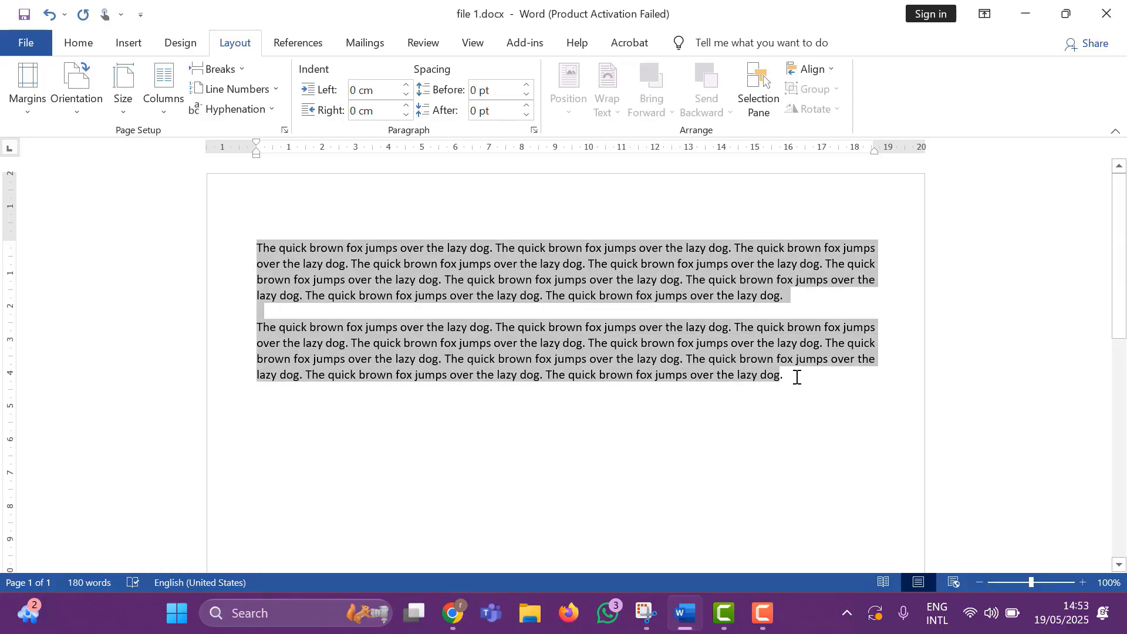
click(399, 311)
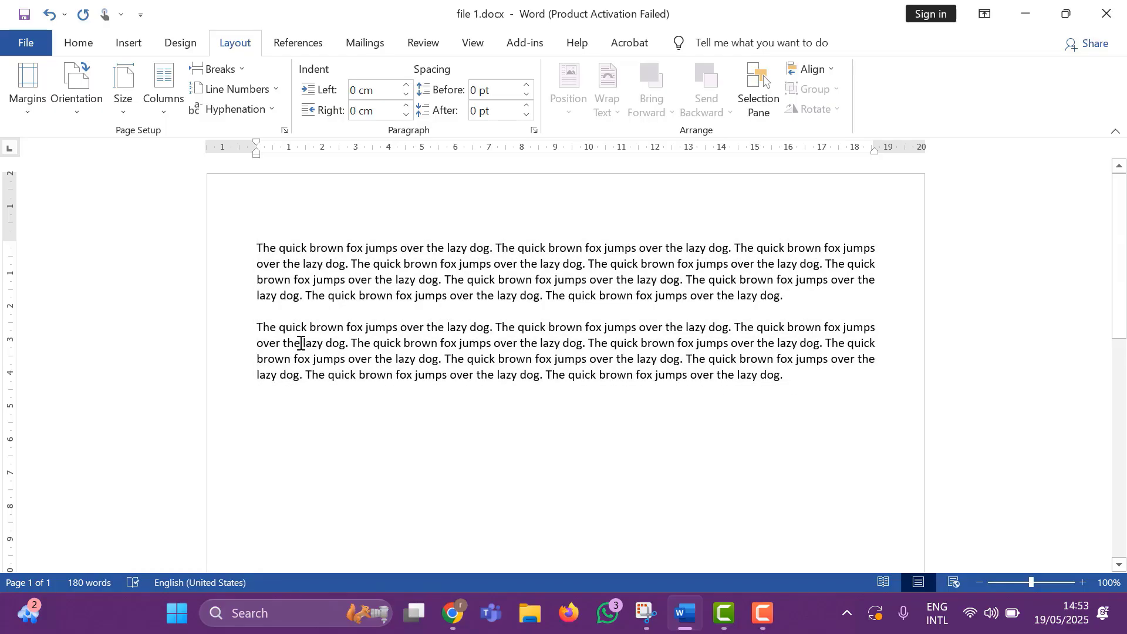
drag(258, 248, 802, 403)
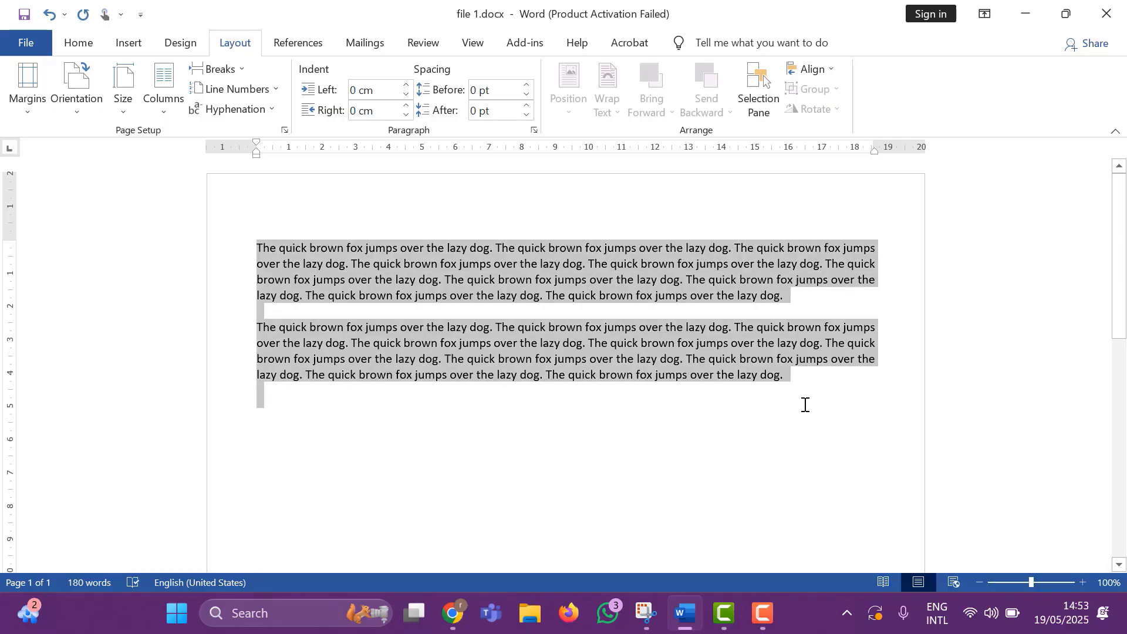
click(694, 410)
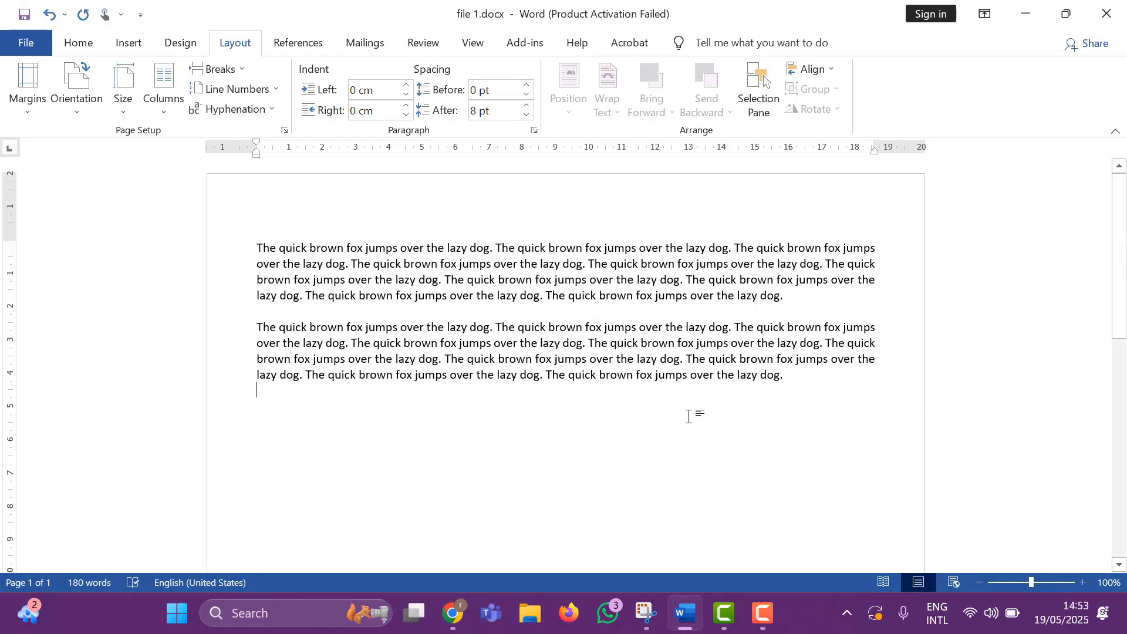
key(BackSpace)
Set the paper size to A4 (21 cm x 29.7 cm) and look over the resized page.
click(121, 107)
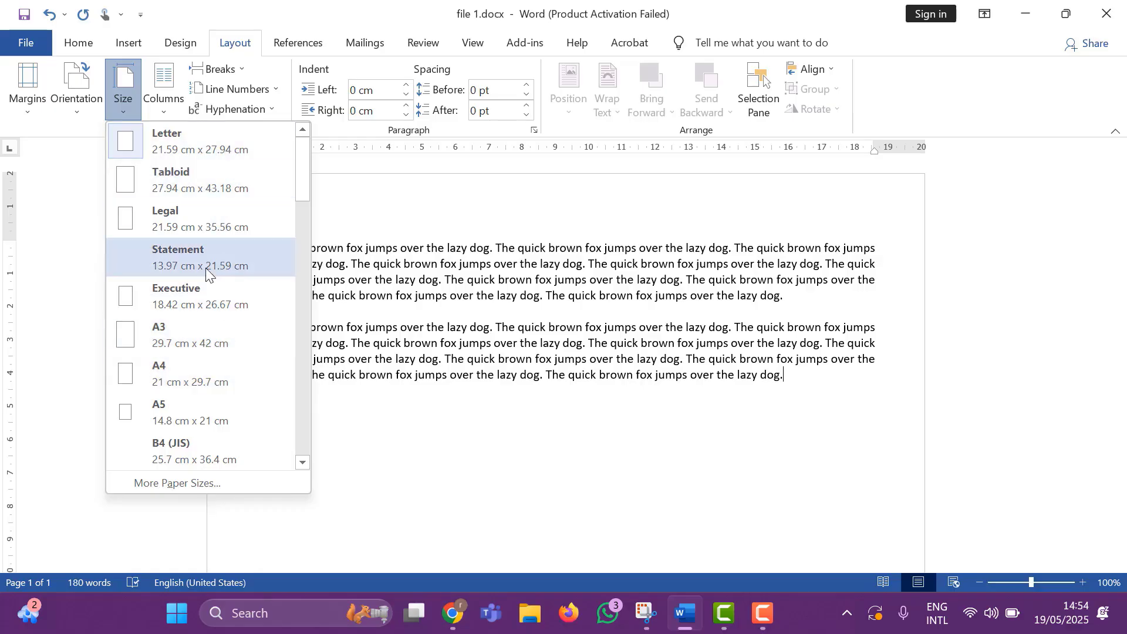
click(195, 370)
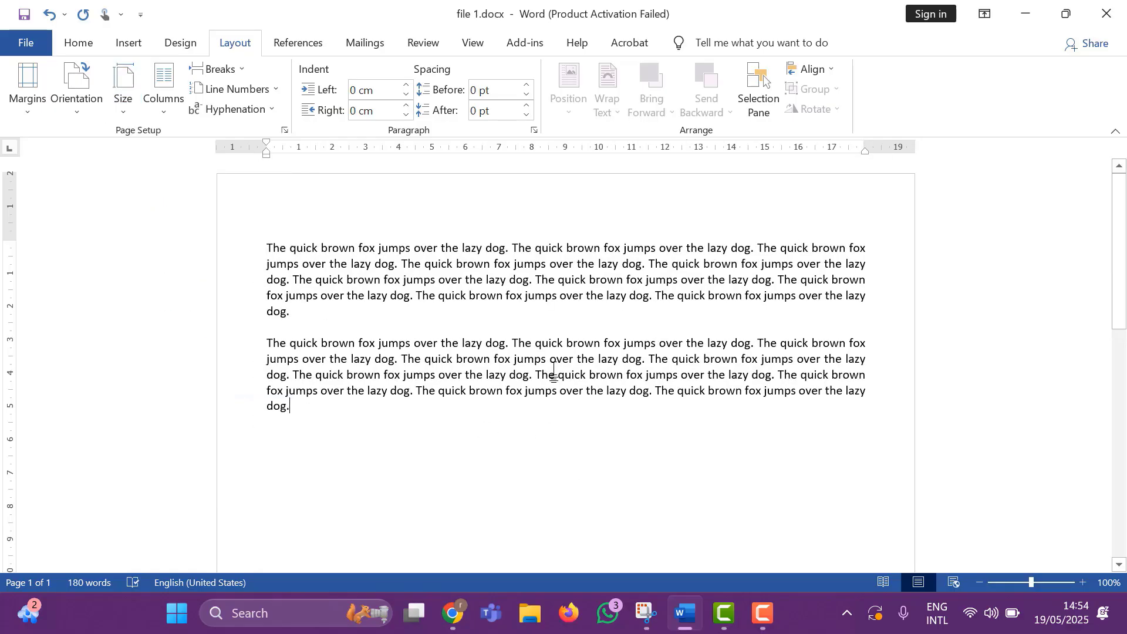
scroll(717, 324, down, 1)
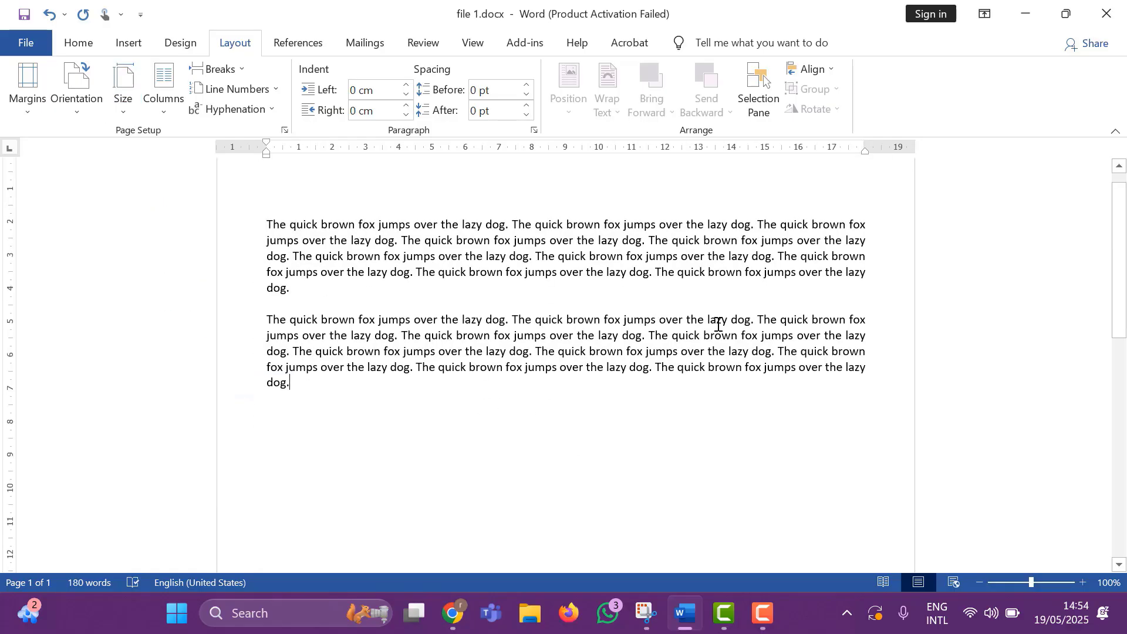
scroll(718, 325, down, 10)
scroll(718, 324, up, 11)
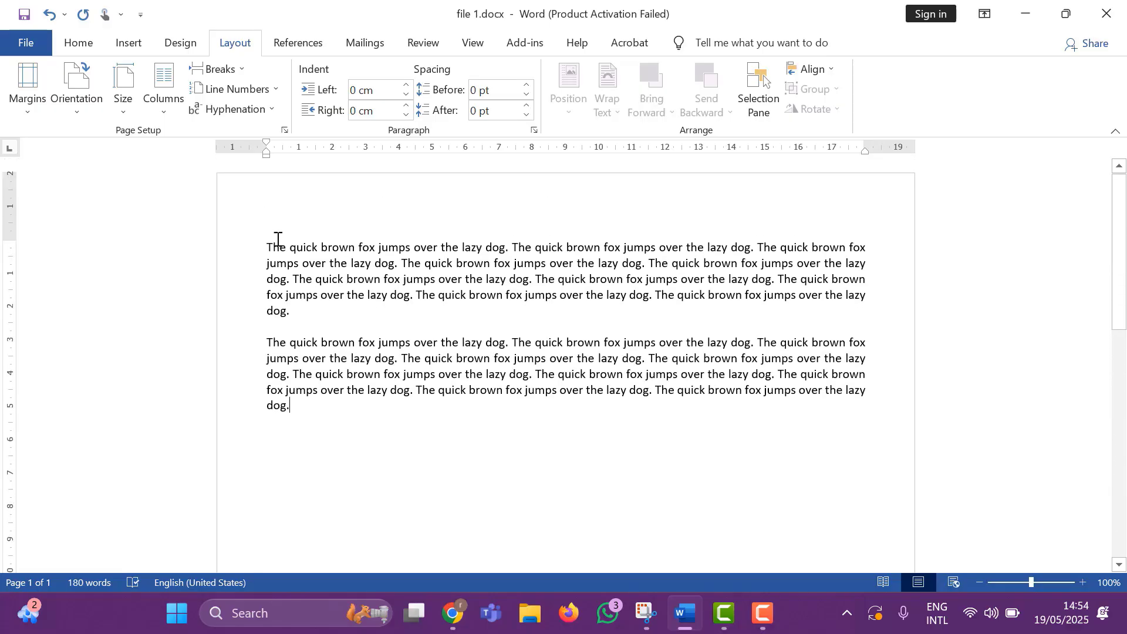
Change the paper size to Legal (21.59 cm x 35.56 cm) and look over the page length.
click(114, 107)
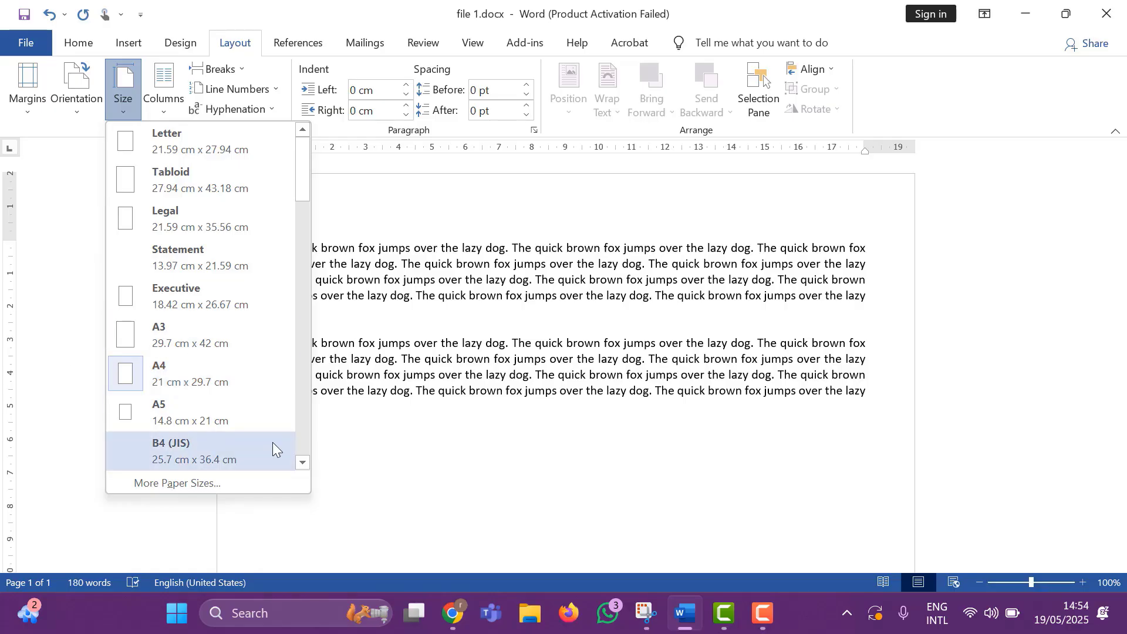
click(407, 371)
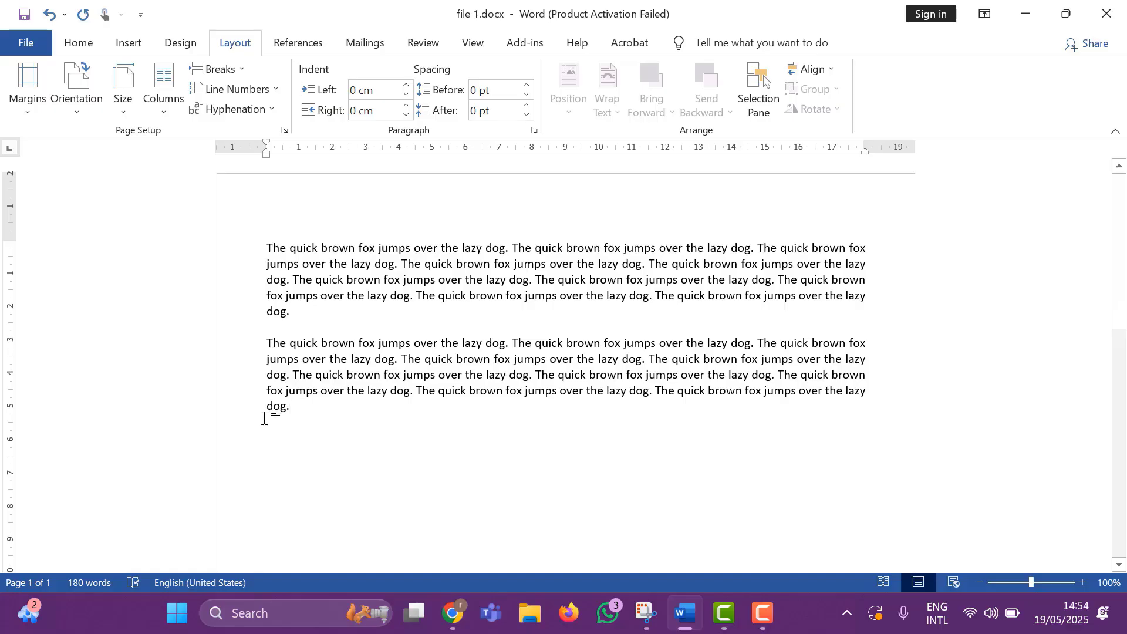
scroll(430, 412, down, 3)
scroll(426, 408, up, 3)
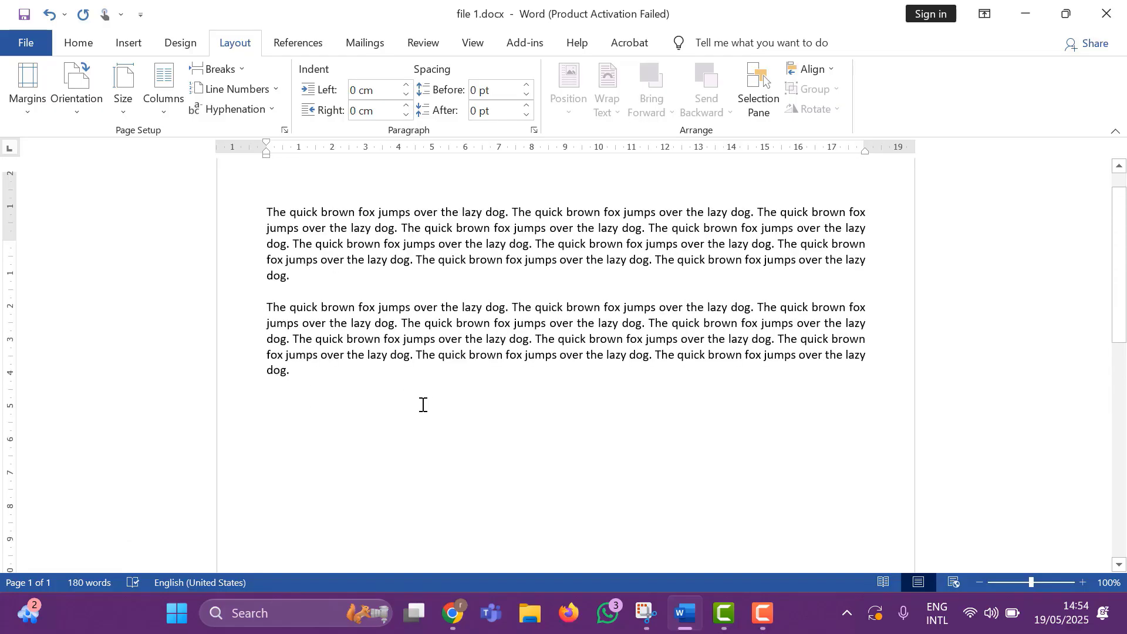
click(112, 112)
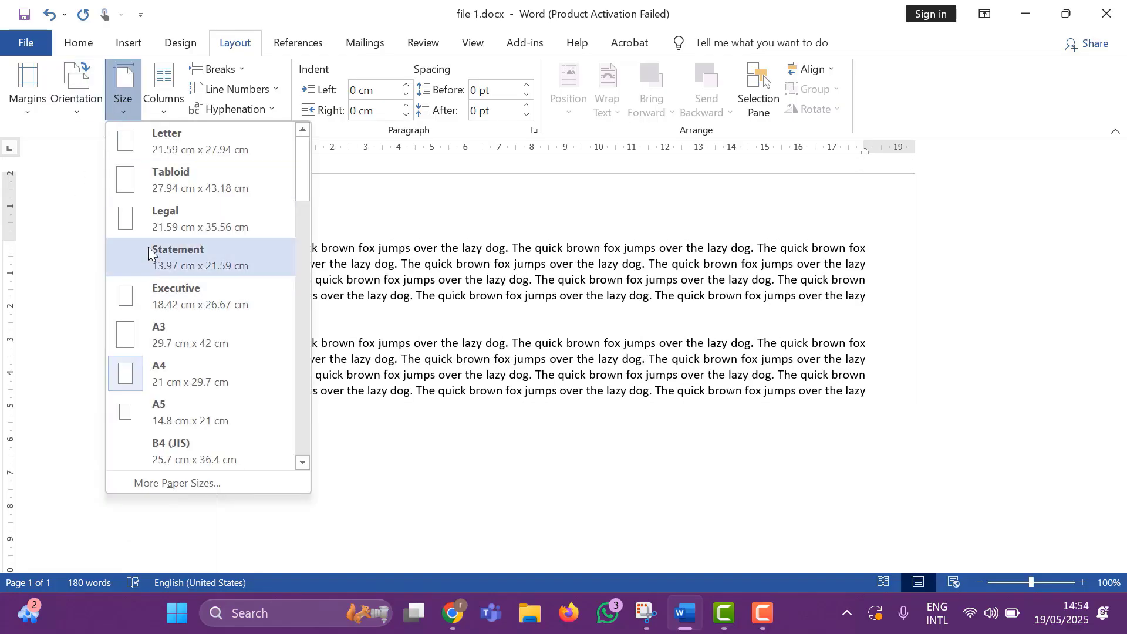
click(175, 226)
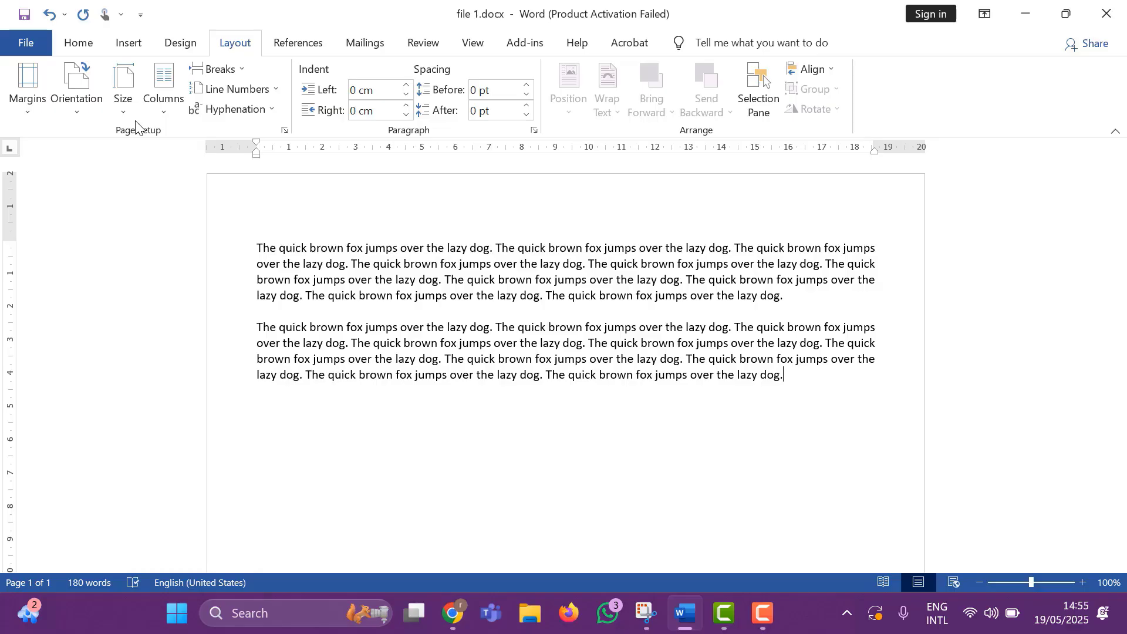
scroll(752, 452, down, 9)
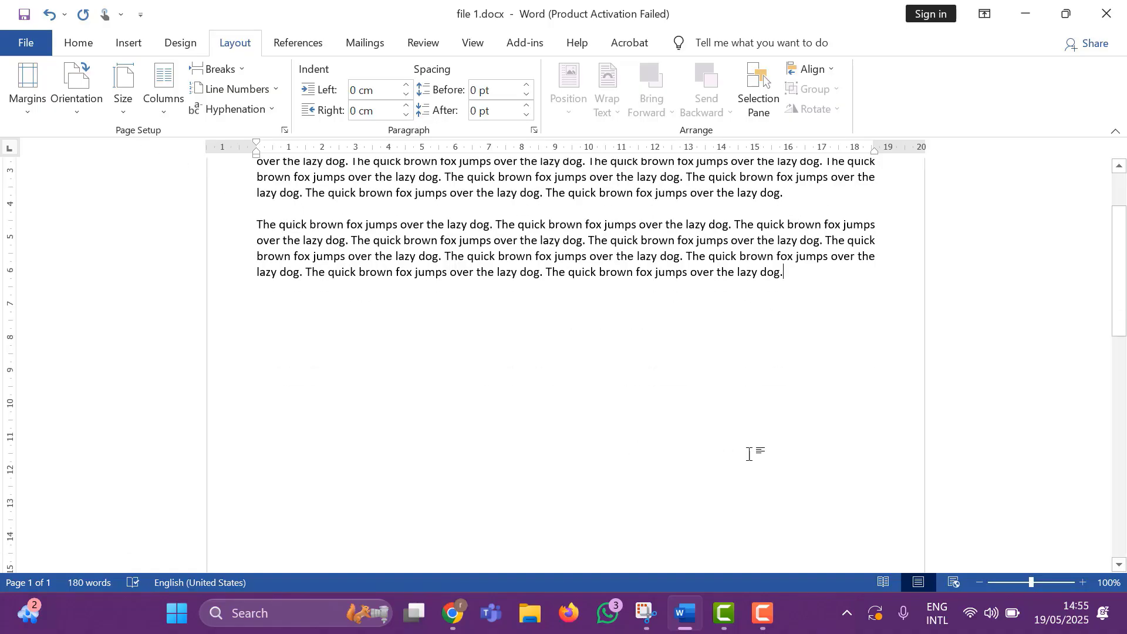
scroll(747, 453, up, 10)
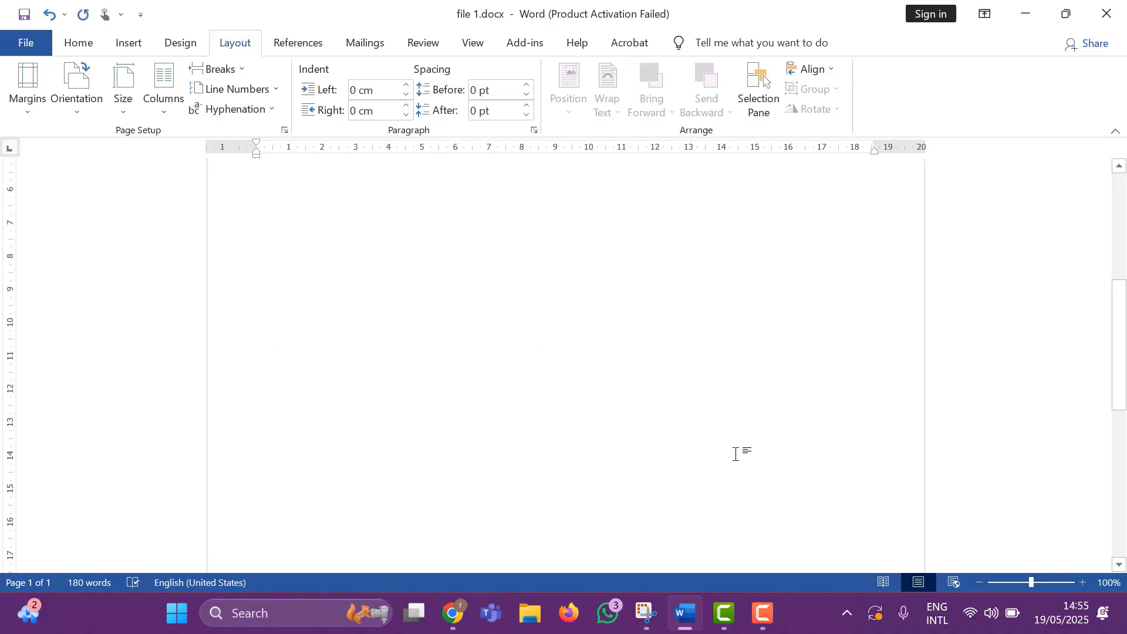
Browse the full list of predefined paper sizes, including the envelope, business card and photo formats.
click(124, 97)
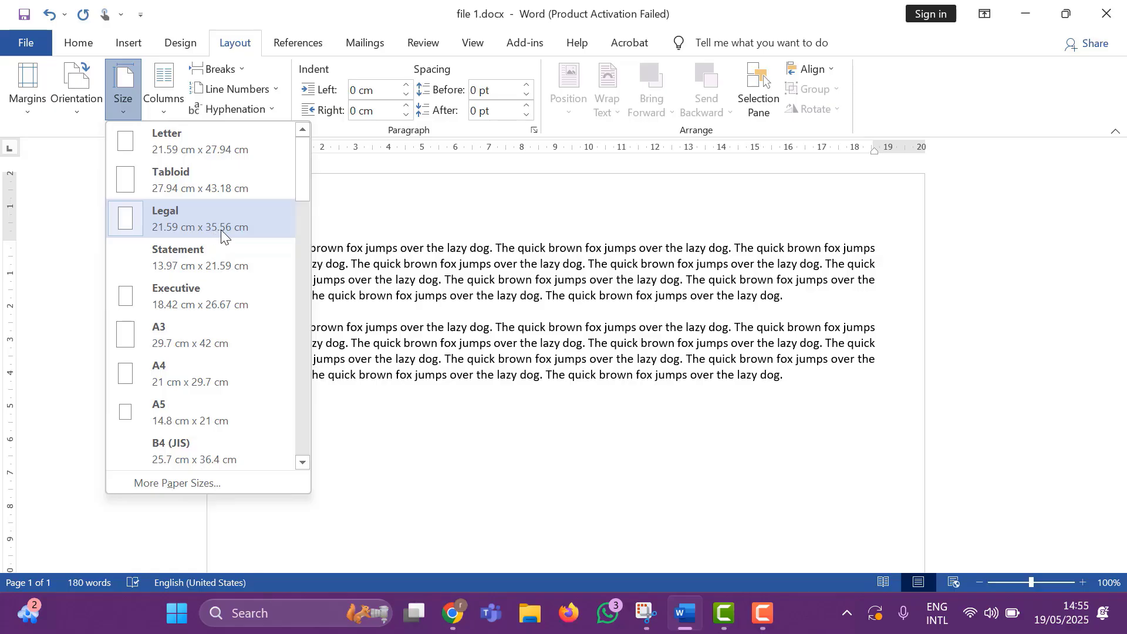
scroll(256, 242, down, 3)
scroll(256, 247, down, 6)
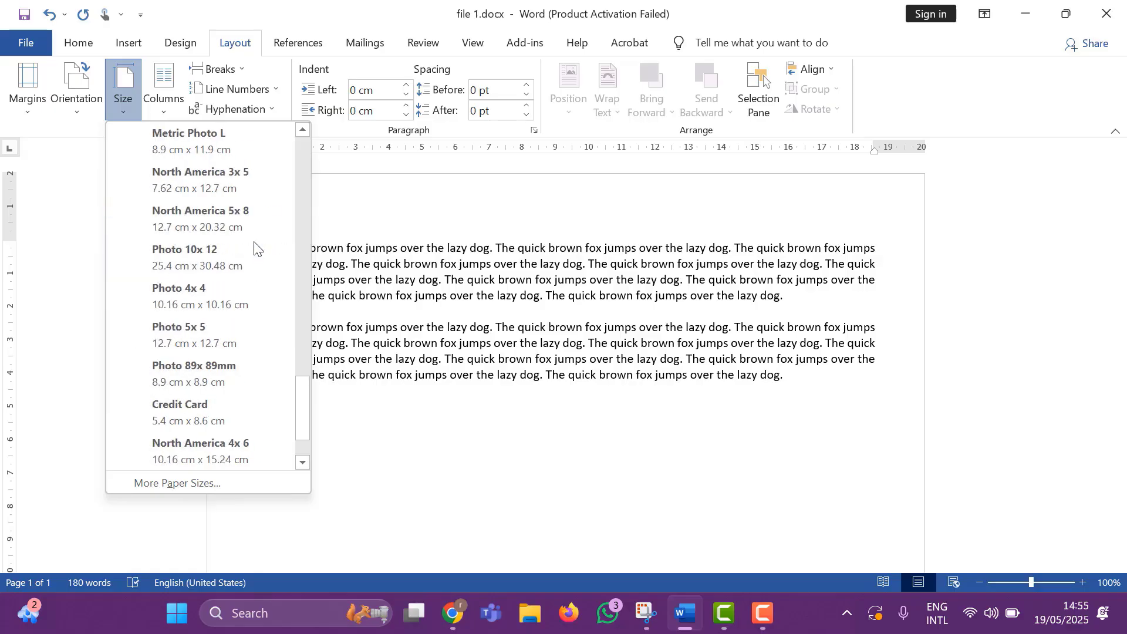
scroll(252, 247, up, 5)
scroll(253, 247, down, 6)
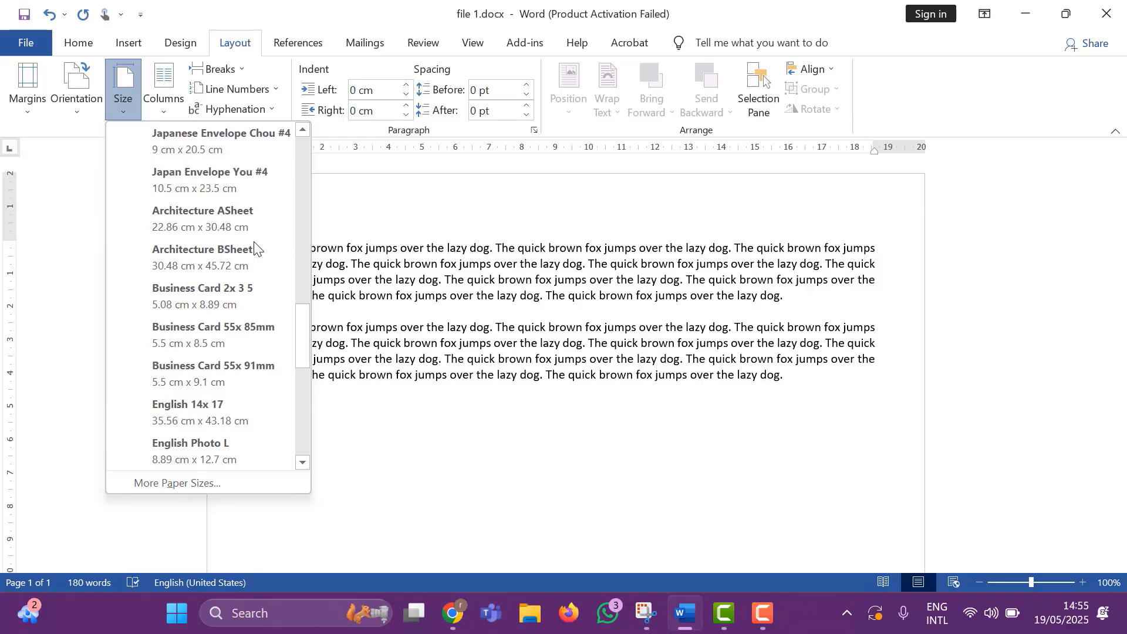
scroll(254, 247, up, 10)
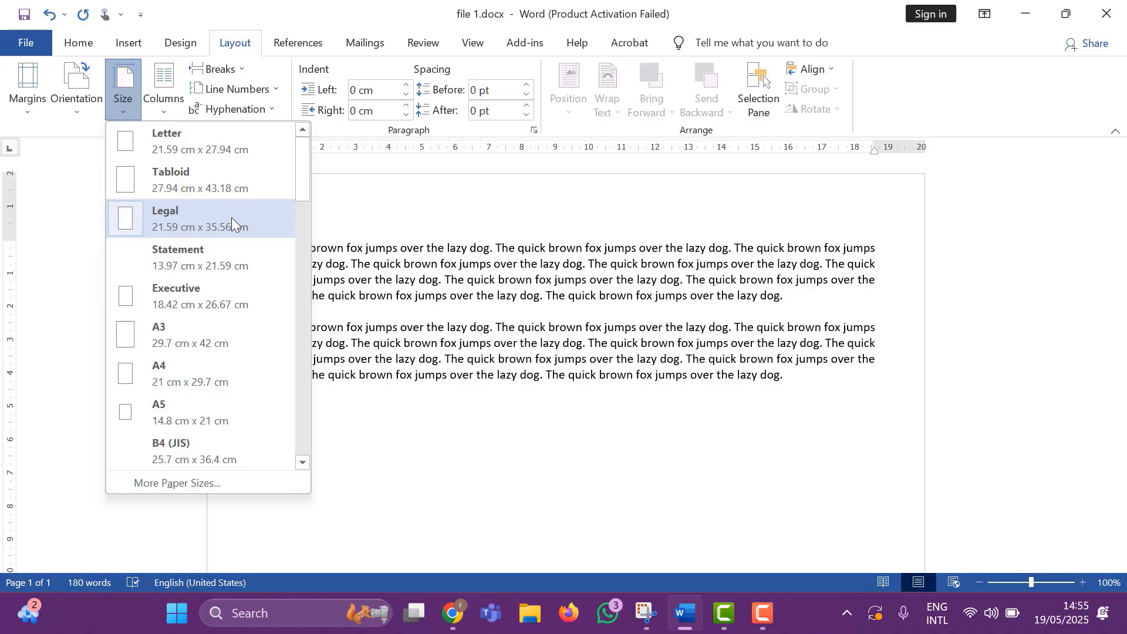
Set a custom paper size of 10 cm width and 15 cm height for the whole document.
scroll(231, 217, down, 6)
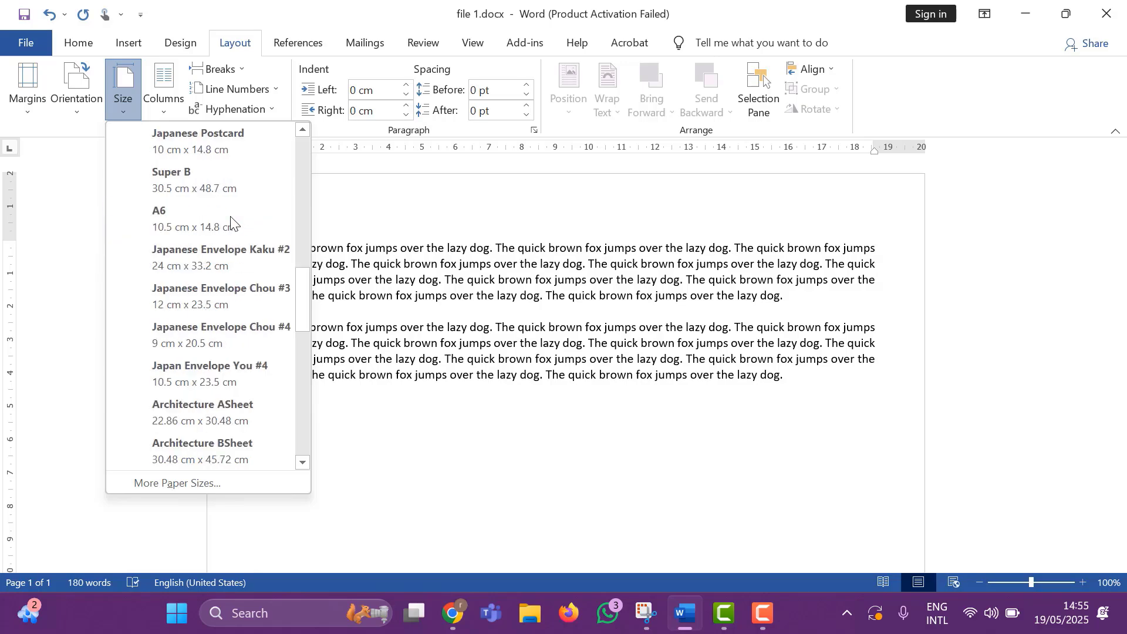
scroll(231, 217, up, 6)
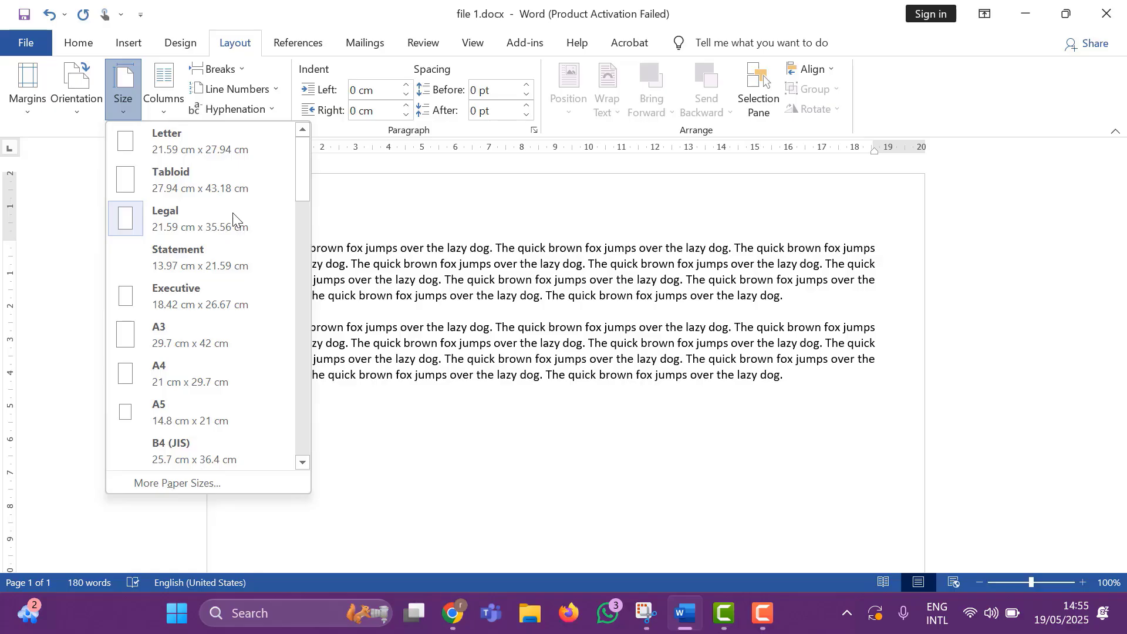
click(180, 485)
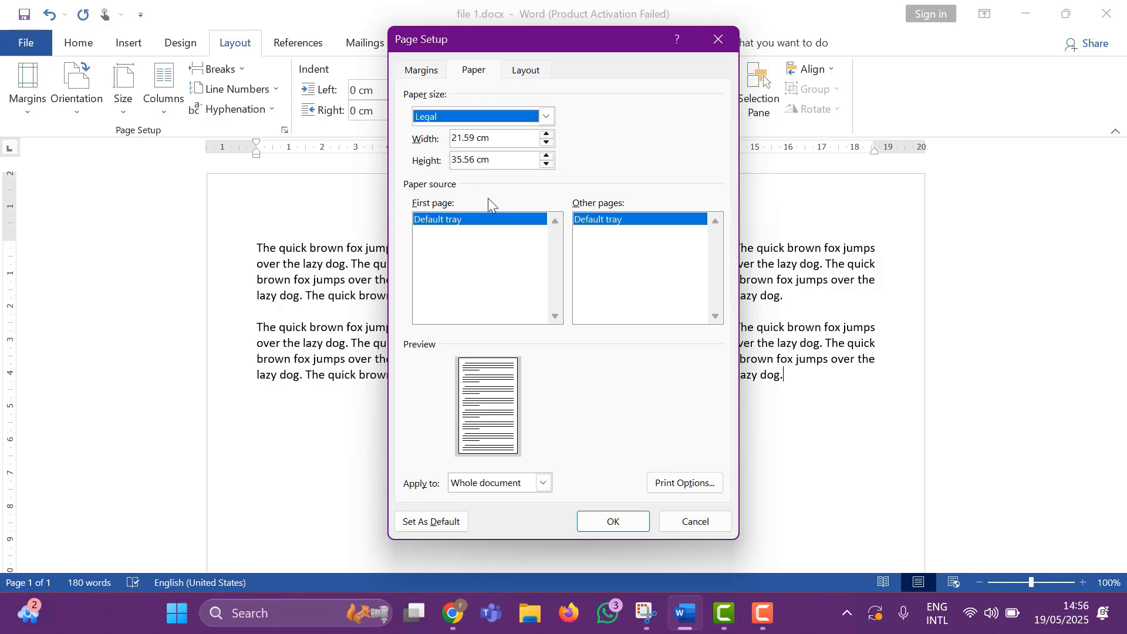
drag(476, 140, 454, 143)
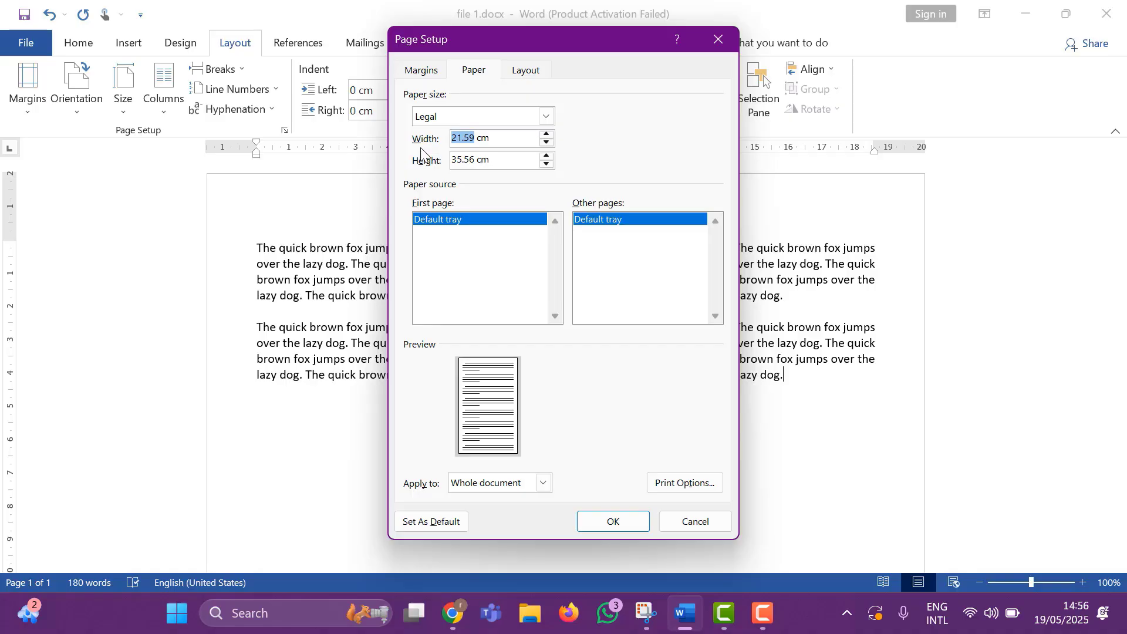
text(10)
drag(460, 167, 473, 170)
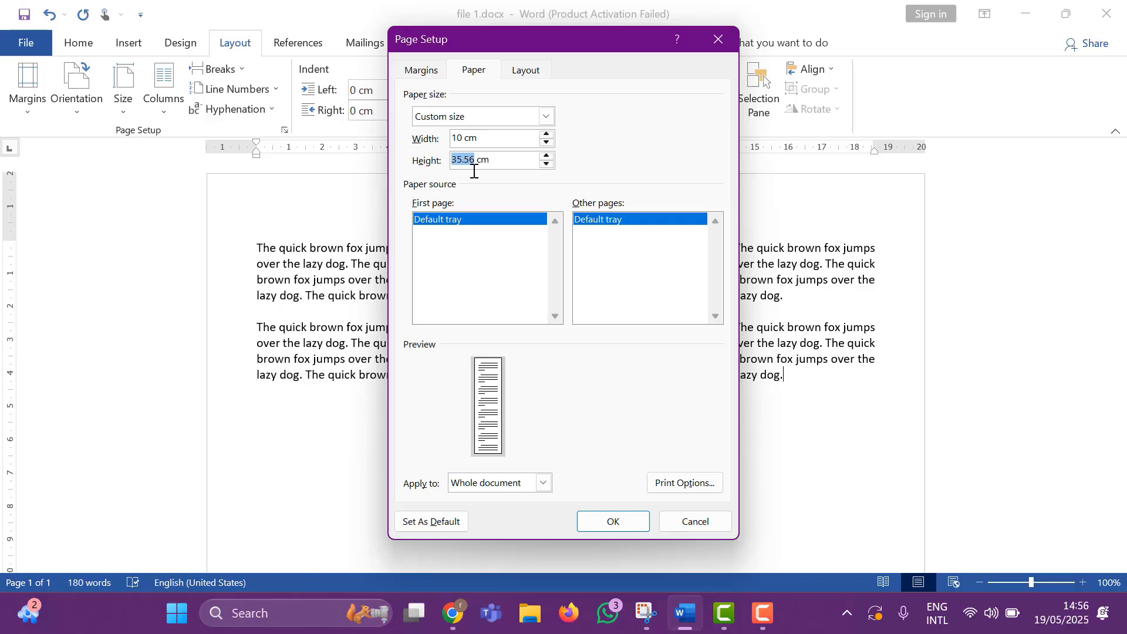
text(15)
click(637, 523)
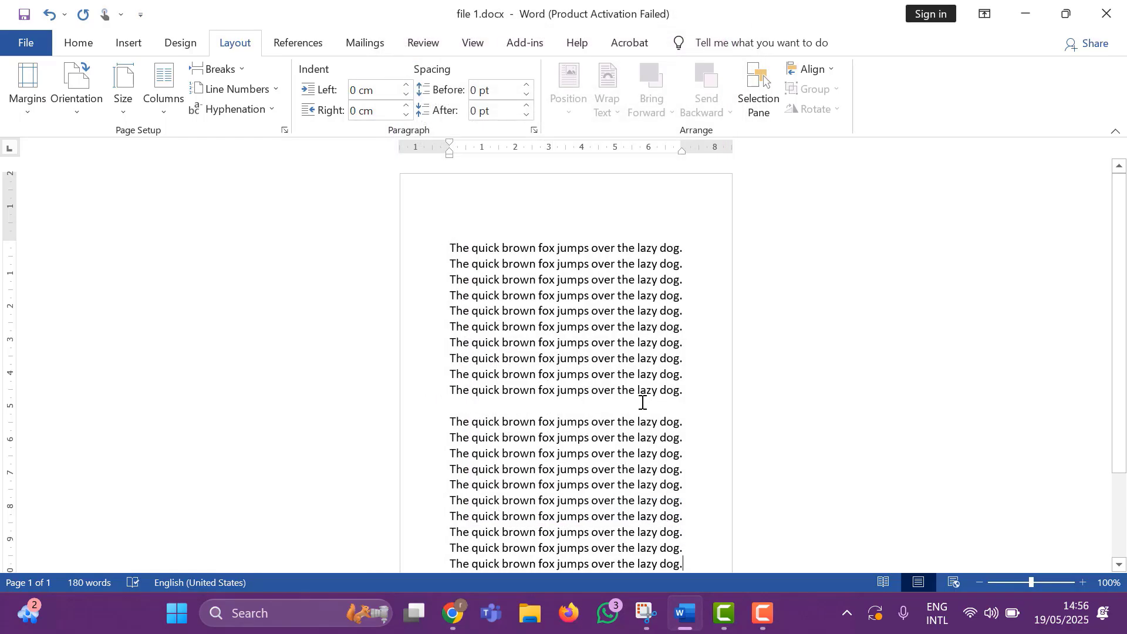
Look over the resized page from start to end, check it in the print preview, and return to the document.
scroll(640, 394, down, 2)
scroll(633, 385, up, 2)
scroll(624, 372, down, 2)
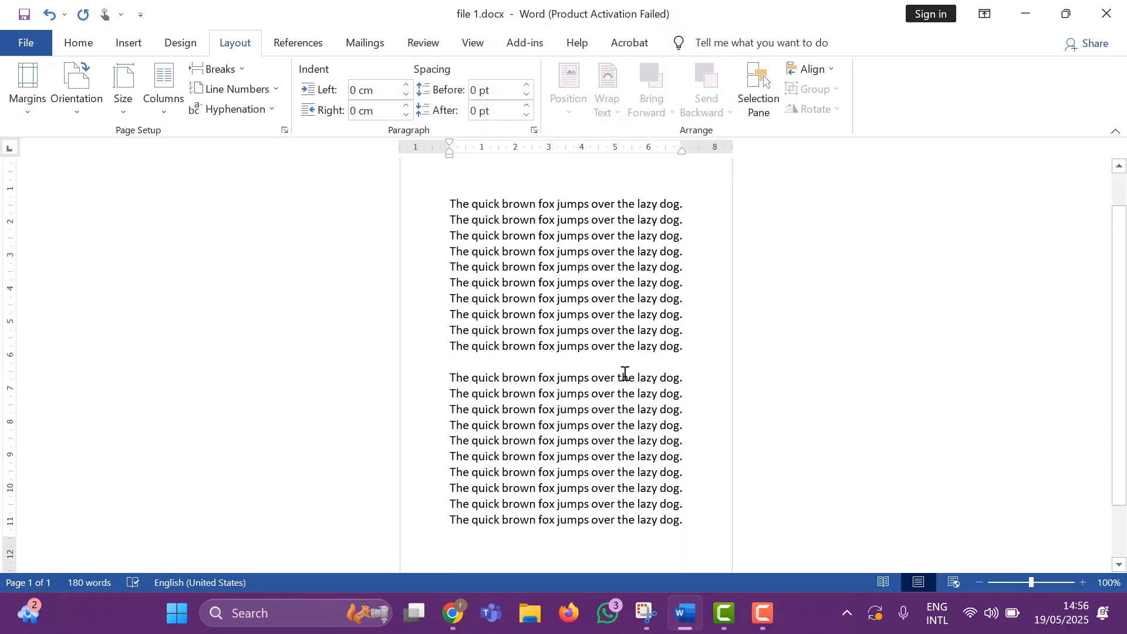
scroll(624, 370, up, 2)
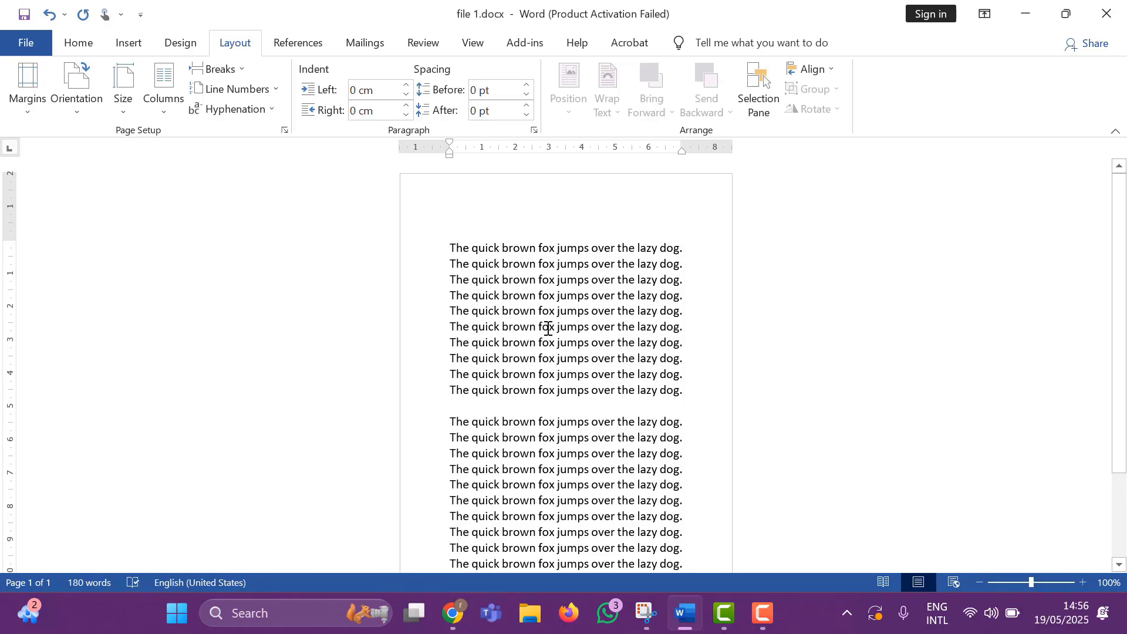
key(ctrl+p)
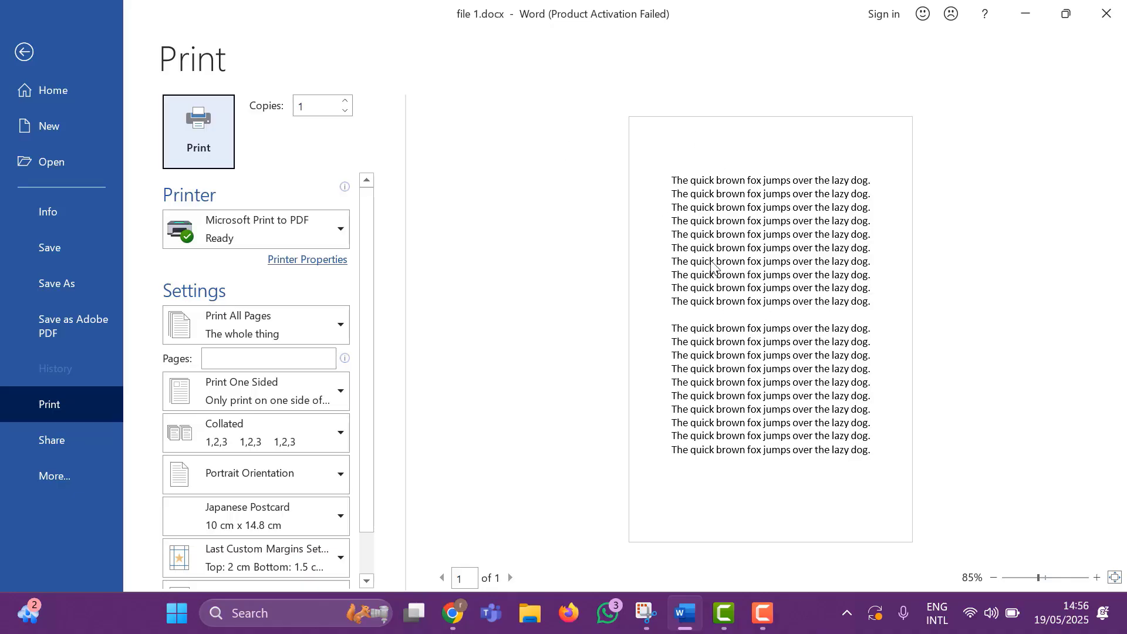
click(22, 51)
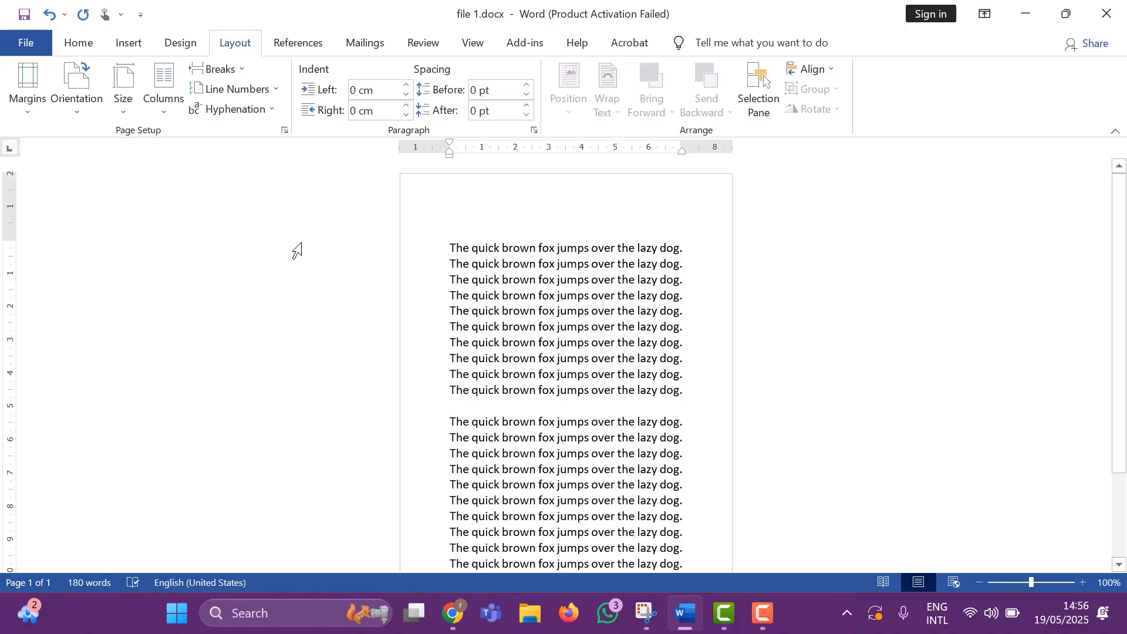
Look through the predefined paper sizes again and open the custom paper size settings.
click(136, 112)
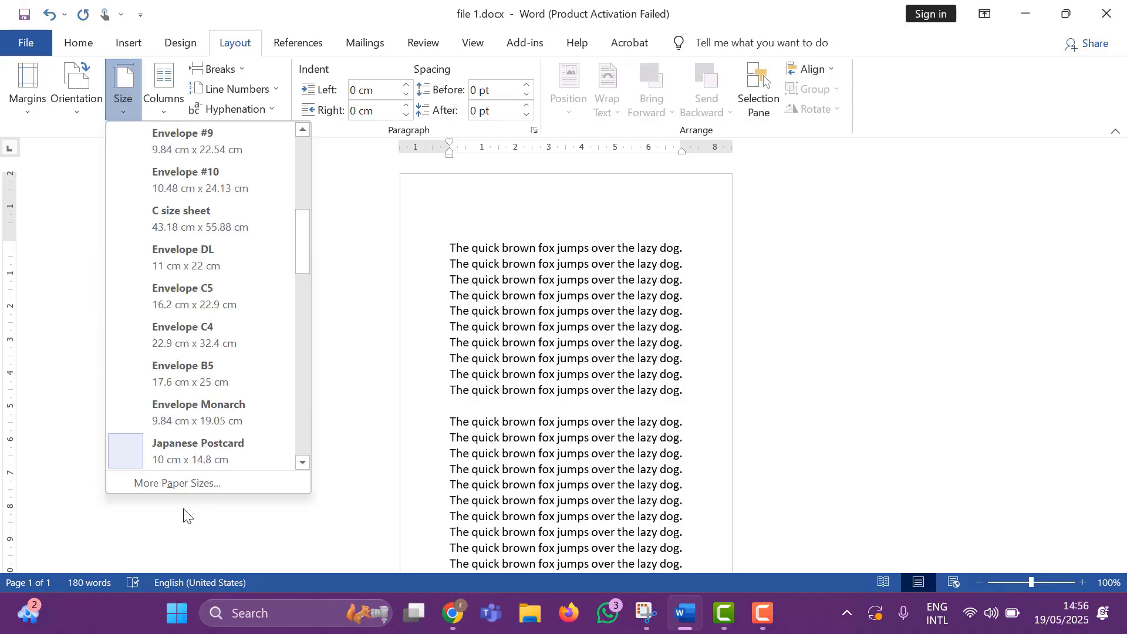
scroll(221, 294, up, 5)
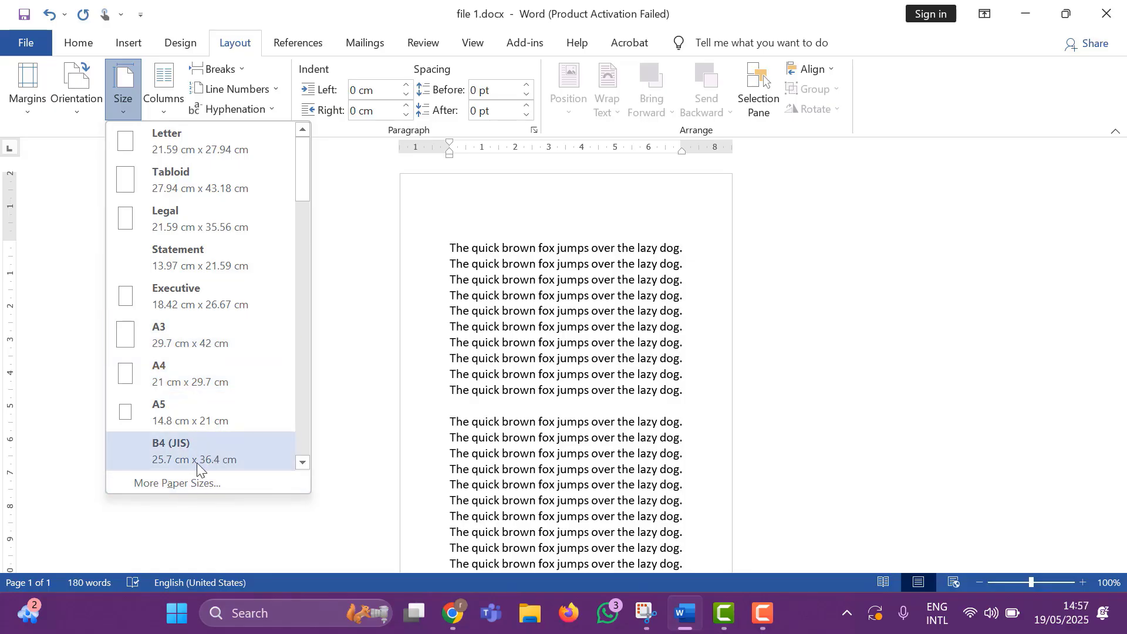
click(190, 484)
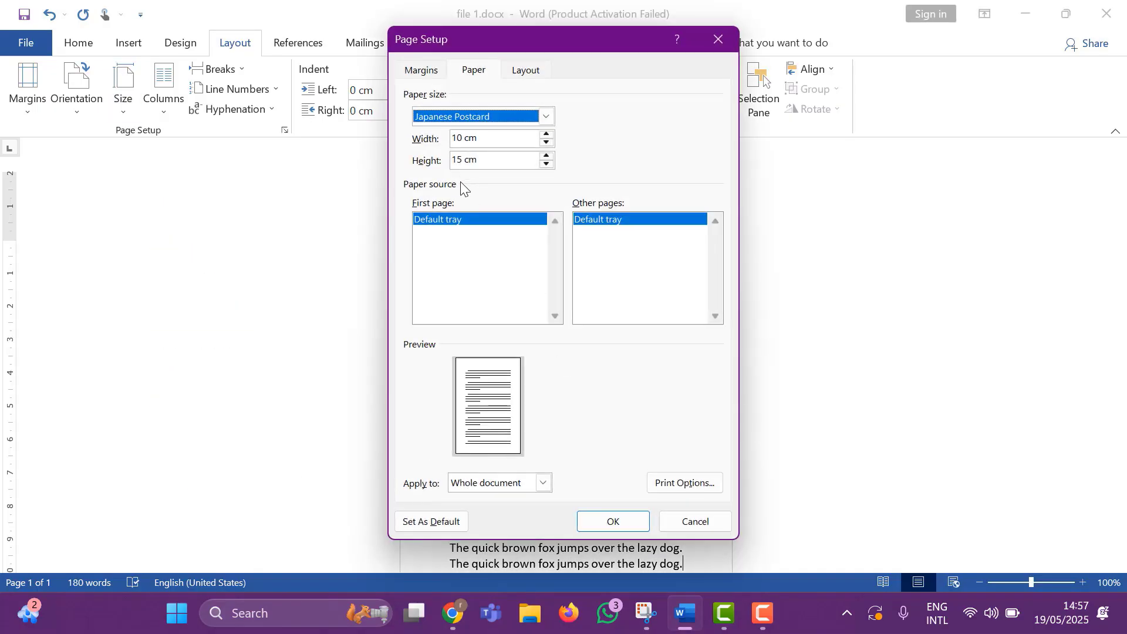